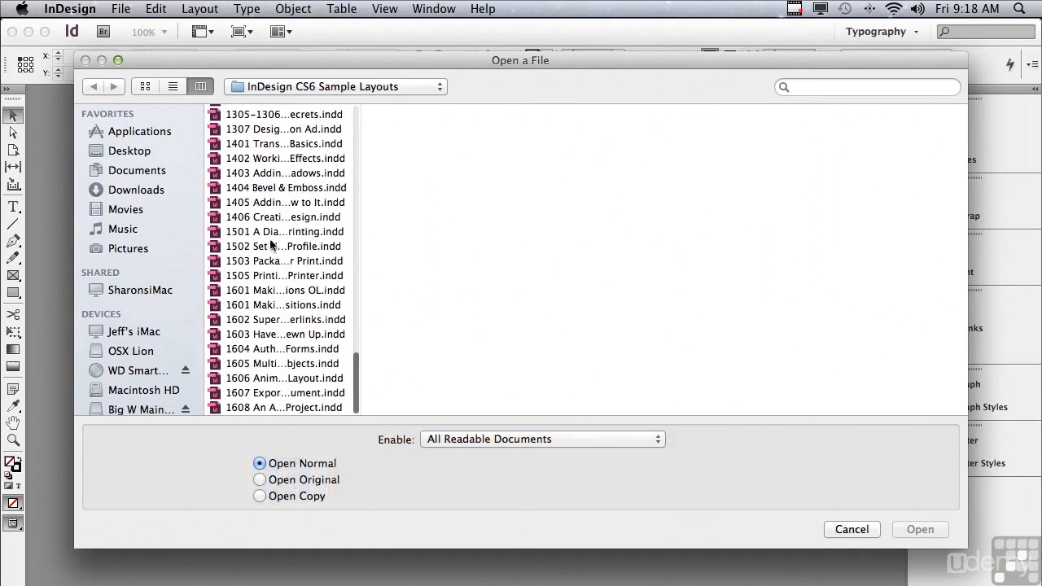
Open the file 1501 A Dialog About Printing.indd and bring up its print settings beside the page.
{"action": "left_click", "coordinate": [269, 234]}
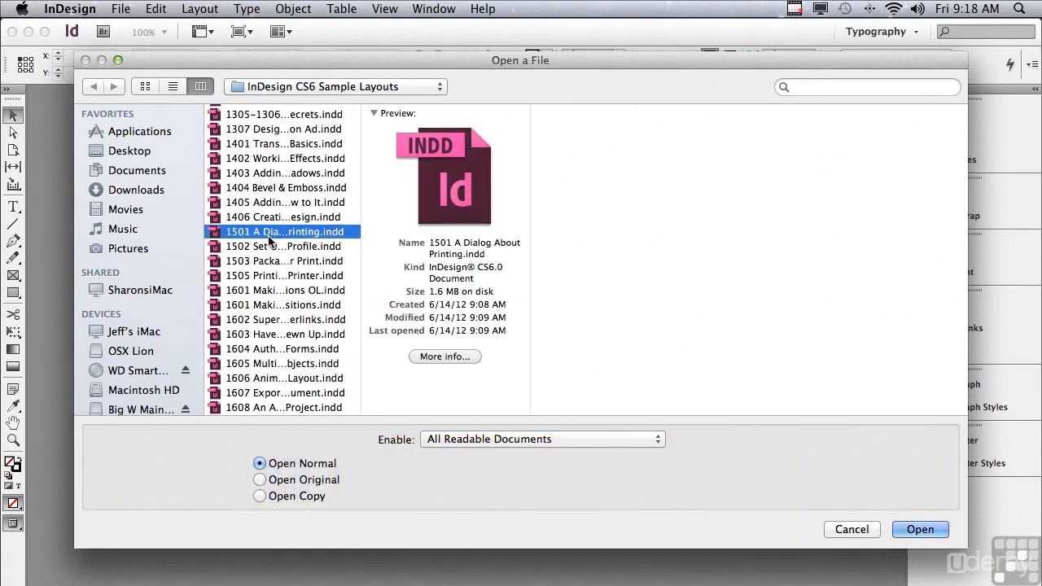
{"action": "left_click", "coordinate": [911, 523]}
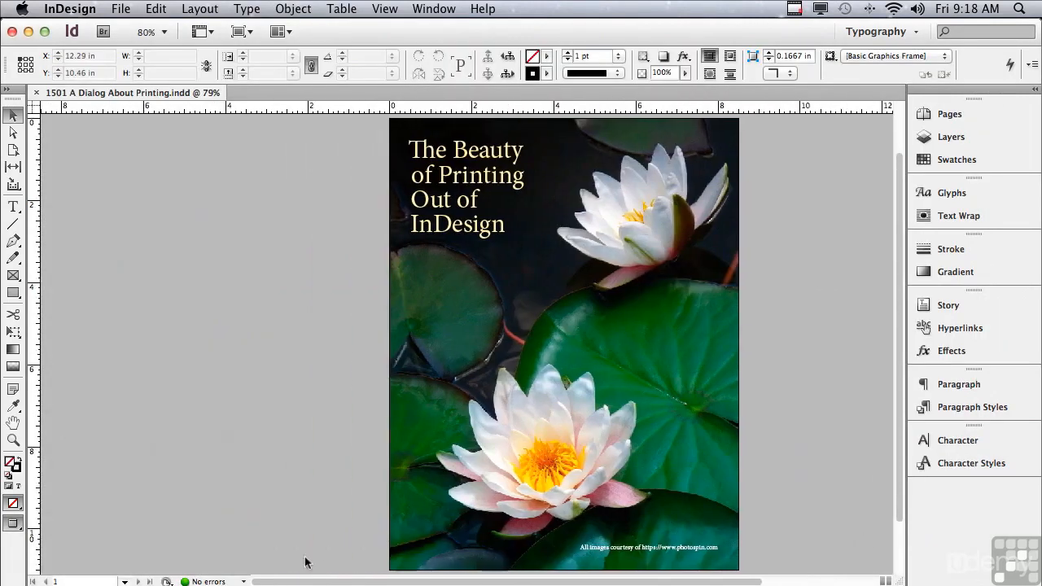
{"action": "left_click", "coordinate": [114, 8]}
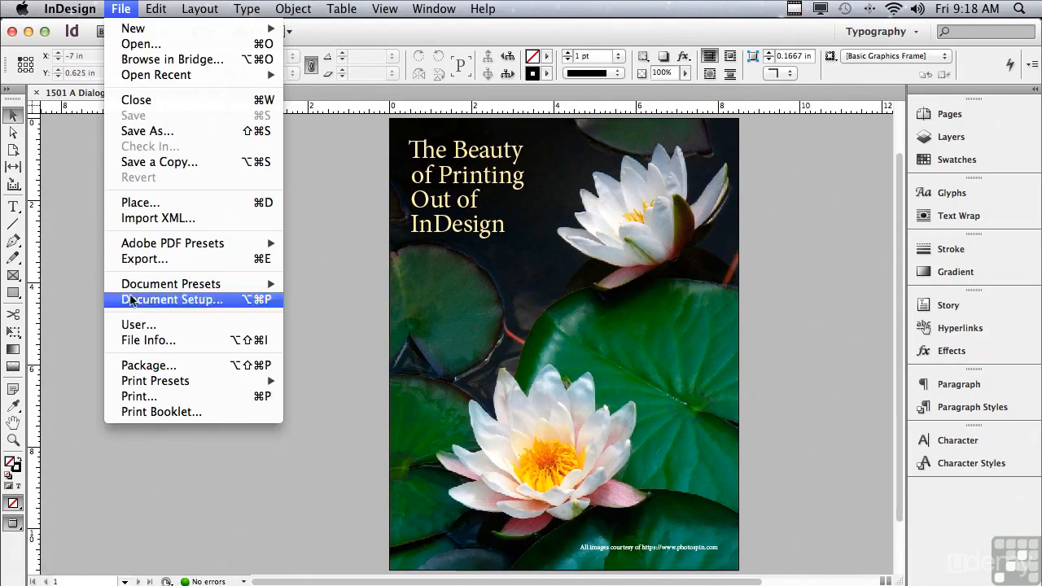
{"action": "left_click", "coordinate": [140, 396]}
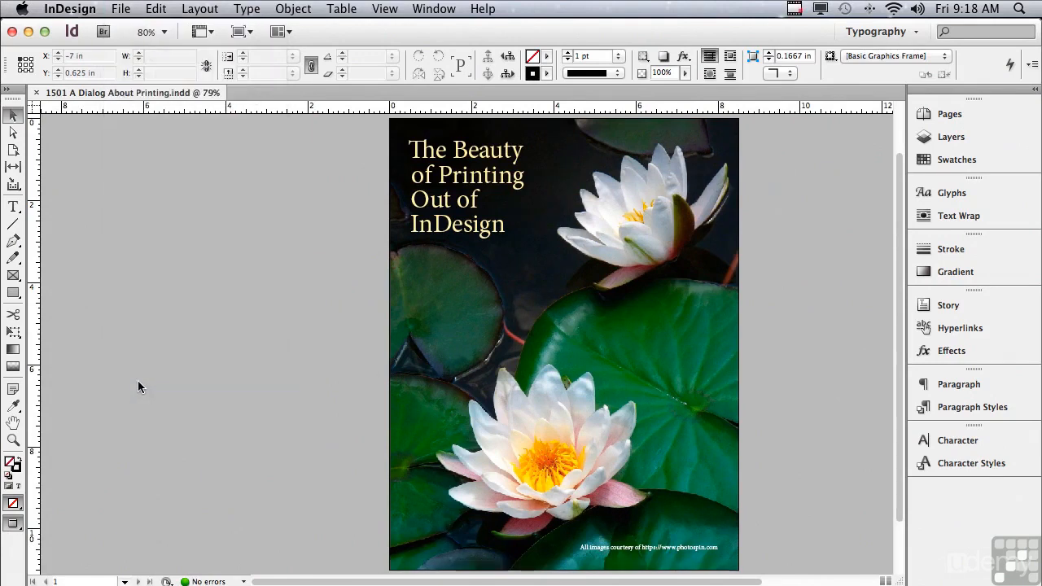
{"action": "left_click_drag", "start_coordinate": [74, 30], "coordinate": [100, 29]}
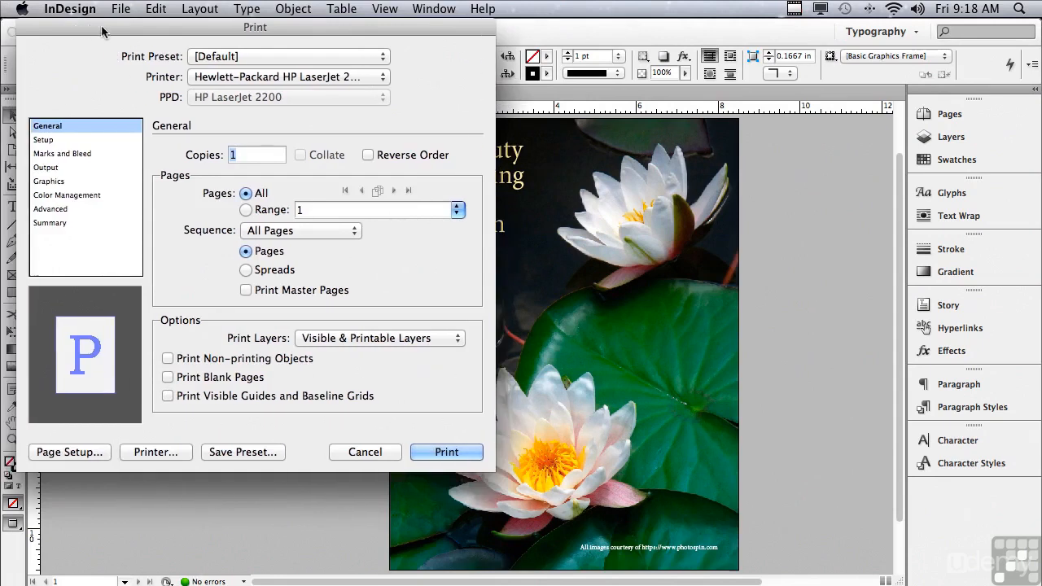
Review the available printers and the page sequence options in the general print settings.
{"action": "left_click", "coordinate": [227, 77]}
{"action": "left_click", "coordinate": [161, 103]}
{"action": "left_click", "coordinate": [261, 232]}
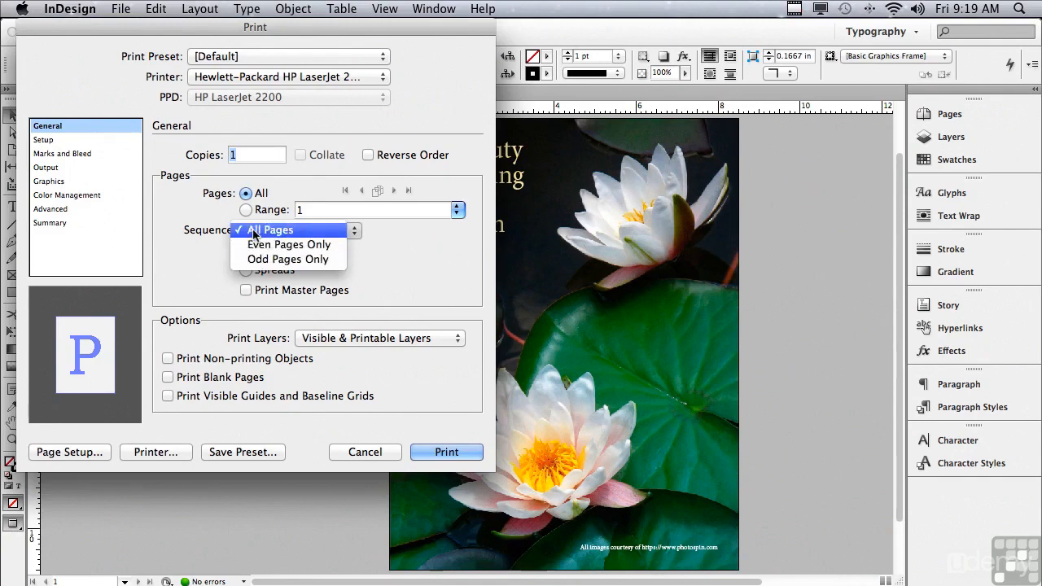
{"action": "left_click", "coordinate": [265, 230]}
Try printing as spreads and printing master pages, then restore single pages without master pages.
{"action": "left_click", "coordinate": [245, 270]}
{"action": "left_click", "coordinate": [245, 254]}
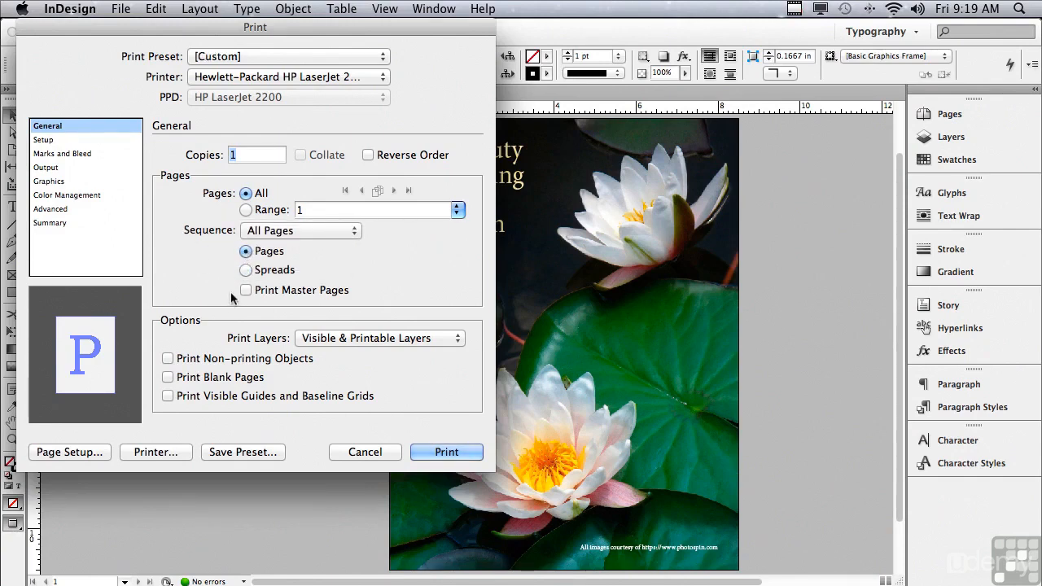
{"action": "left_click", "coordinate": [244, 289]}
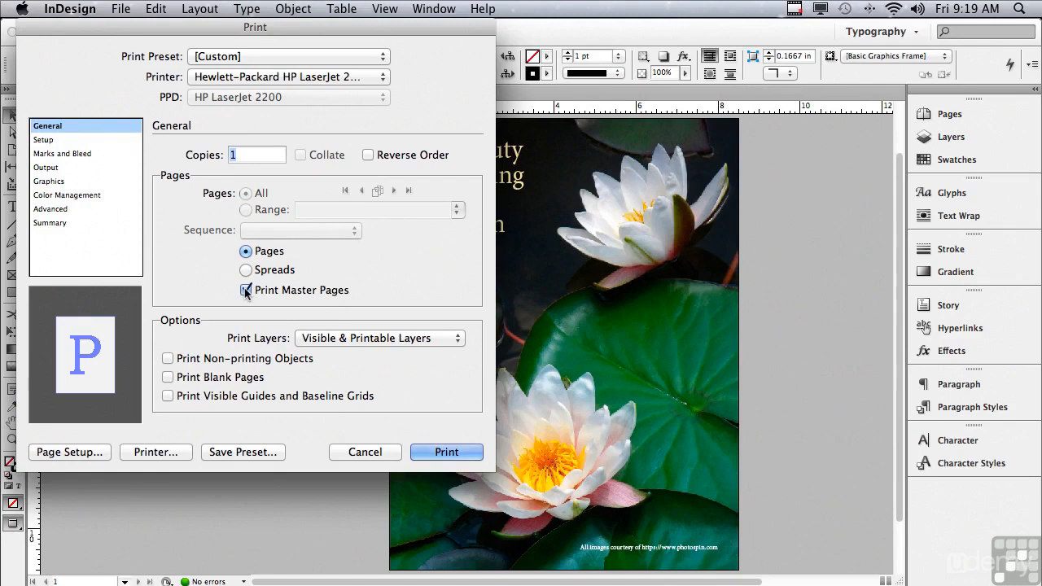
{"action": "left_click", "coordinate": [246, 290]}
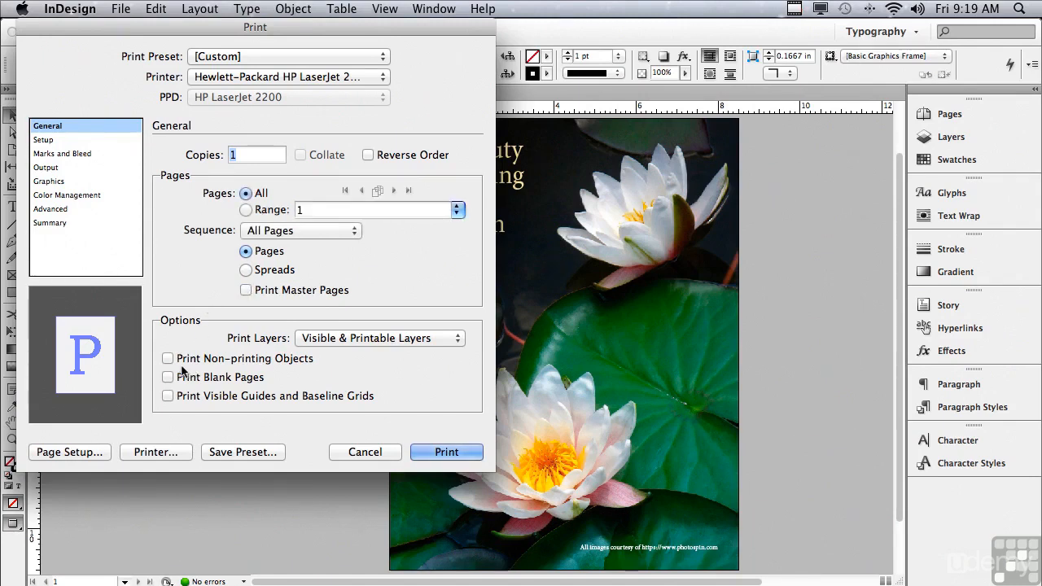
Try Visible Layers and All Layers for the layers to print, then return to Visible & Printable Layers.
{"action": "left_click", "coordinate": [342, 340]}
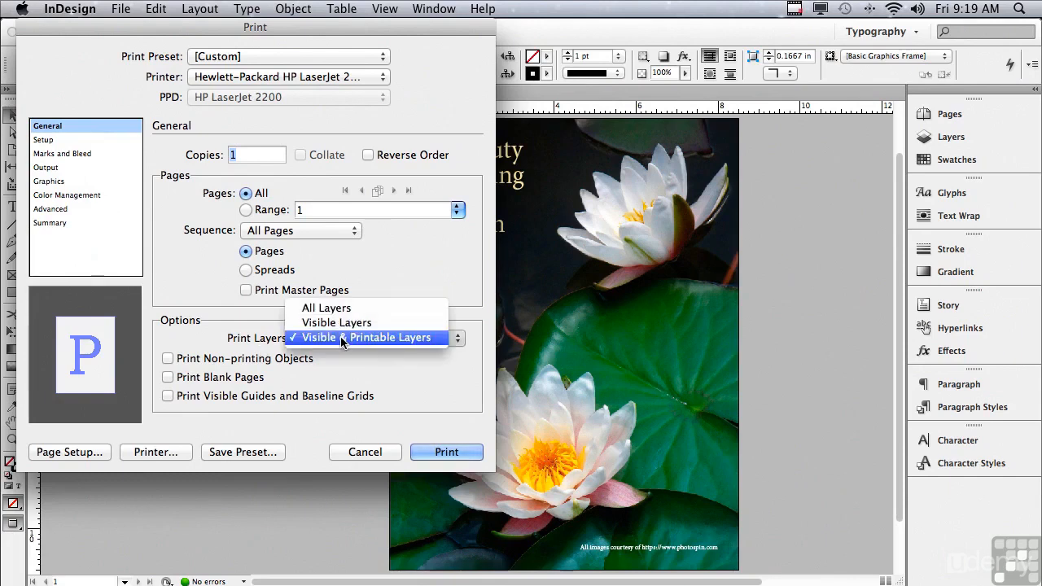
{"action": "left_click", "coordinate": [325, 322]}
{"action": "left_click", "coordinate": [327, 337]}
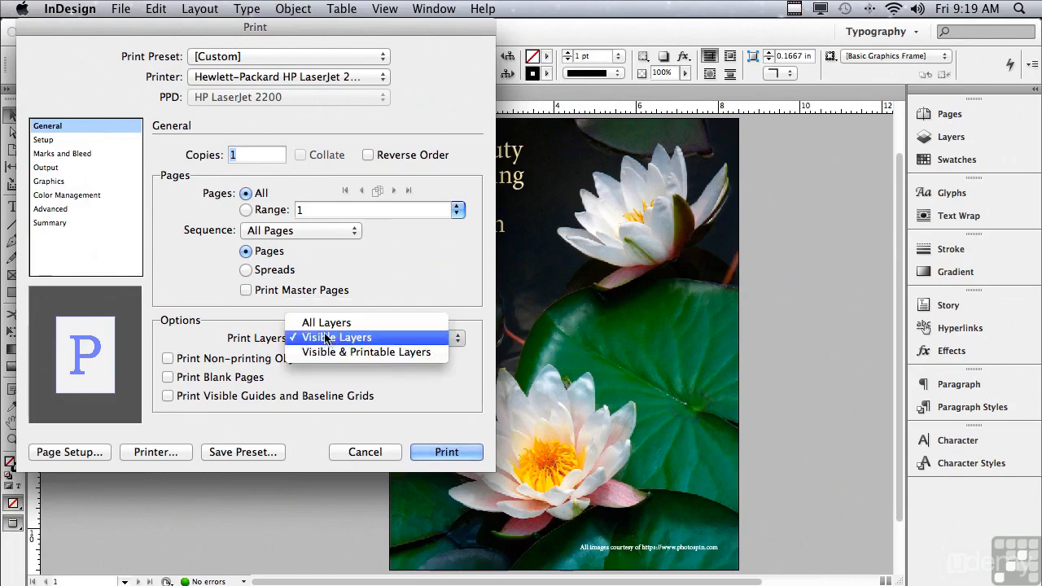
{"action": "left_click", "coordinate": [324, 325]}
{"action": "left_click", "coordinate": [322, 338]}
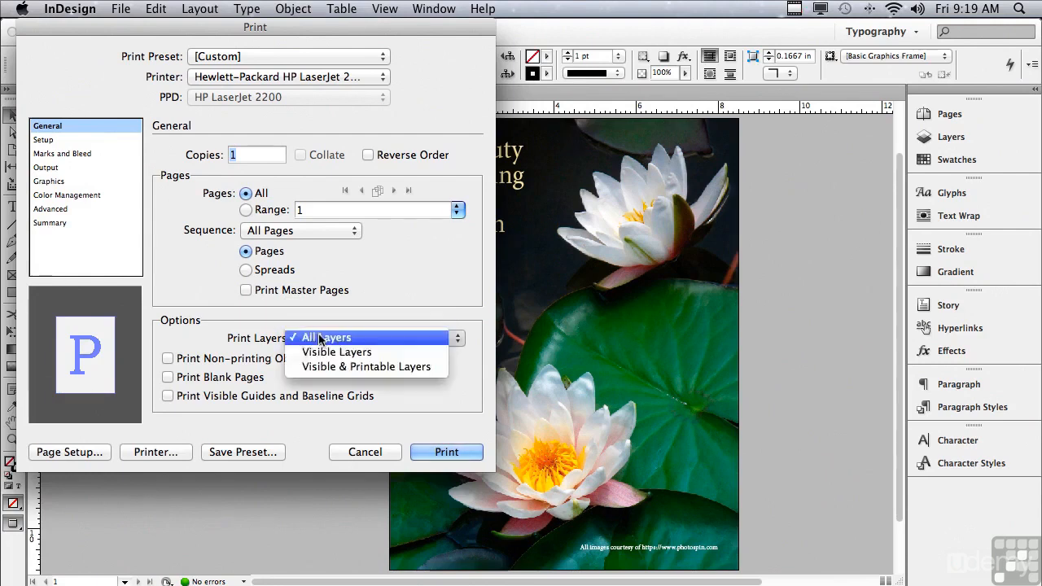
{"action": "left_click", "coordinate": [317, 367]}
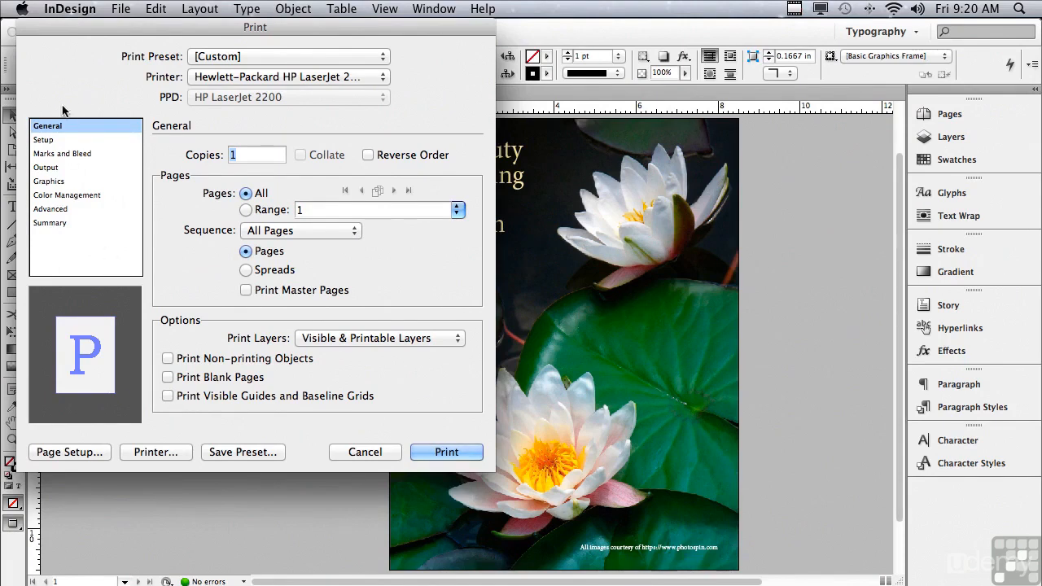
Review the available paper sizes in the print setup.
{"action": "left_click", "coordinate": [52, 141]}
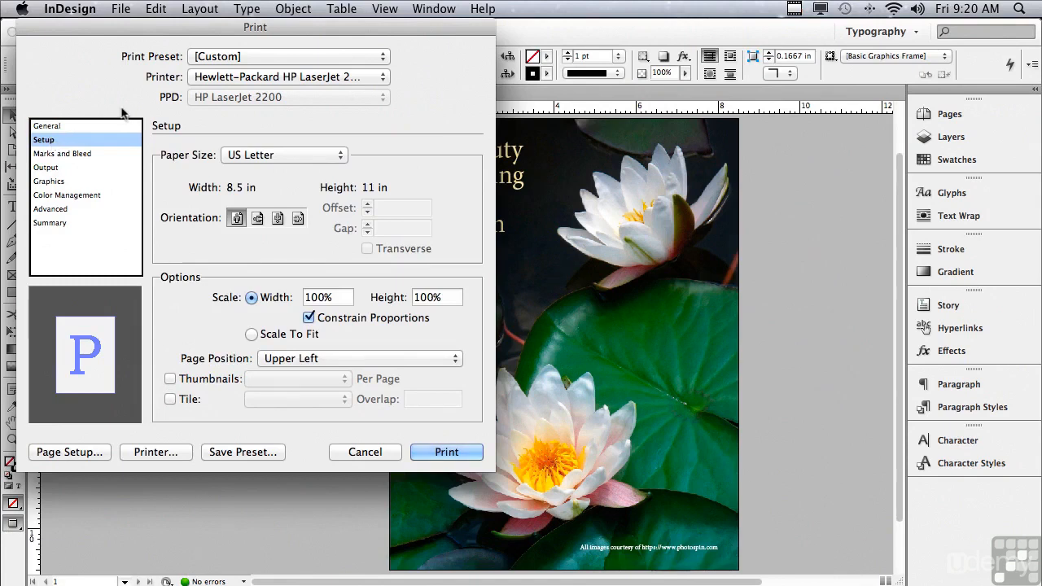
{"action": "left_click", "coordinate": [243, 155]}
{"action": "left_click", "coordinate": [183, 167]}
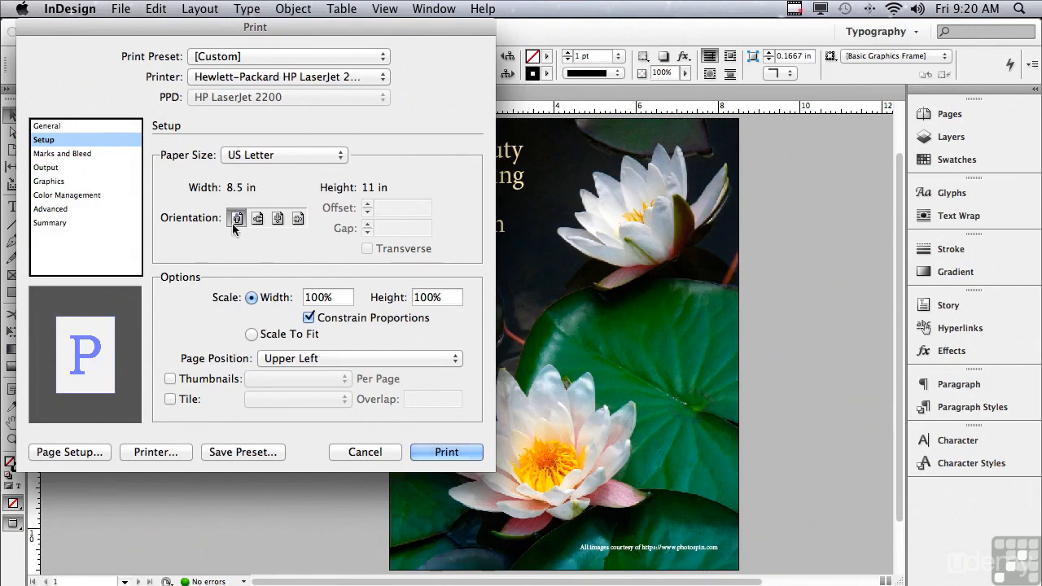
Preview the other three page orientations for the printout, then return to upright portrait.
{"action": "left_click", "coordinate": [257, 218]}
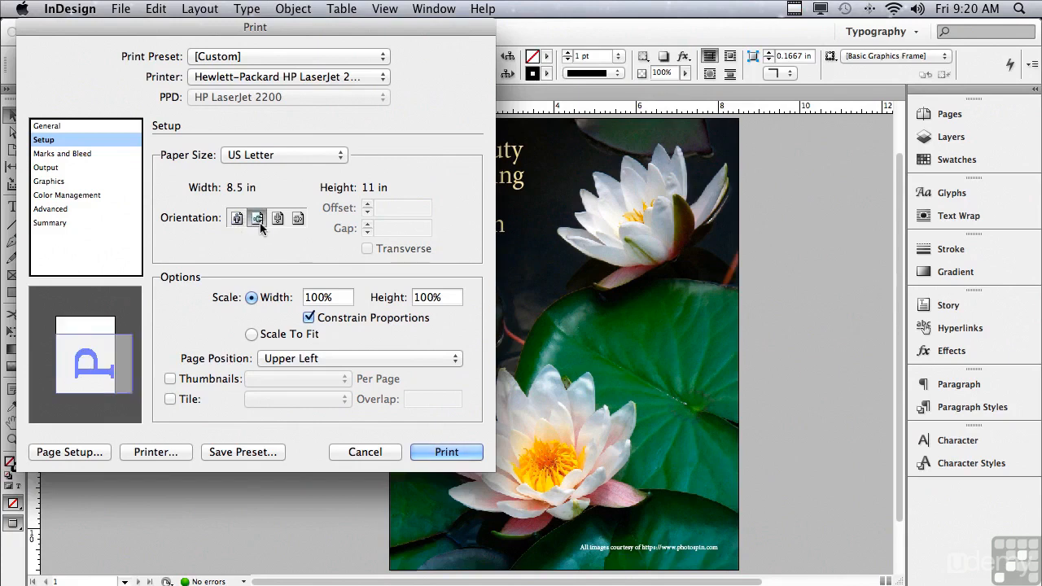
{"action": "left_click", "coordinate": [277, 218]}
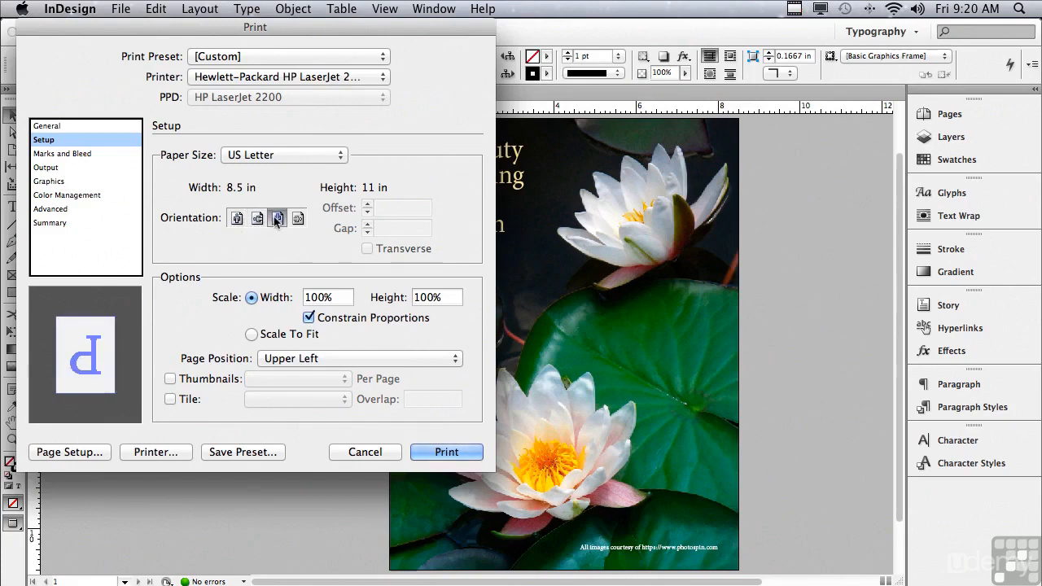
{"action": "left_click", "coordinate": [297, 218]}
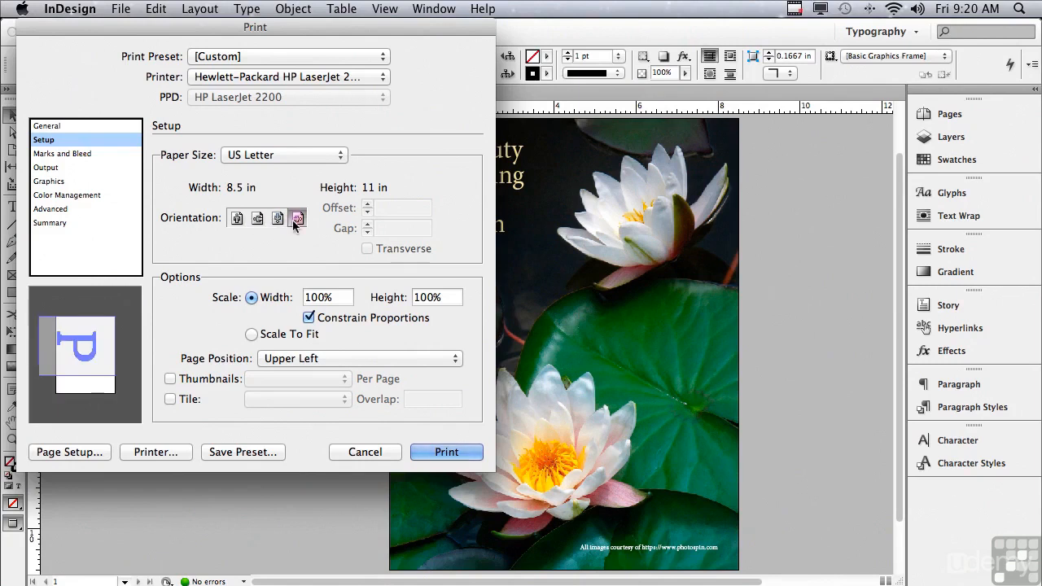
{"action": "left_click", "coordinate": [236, 219]}
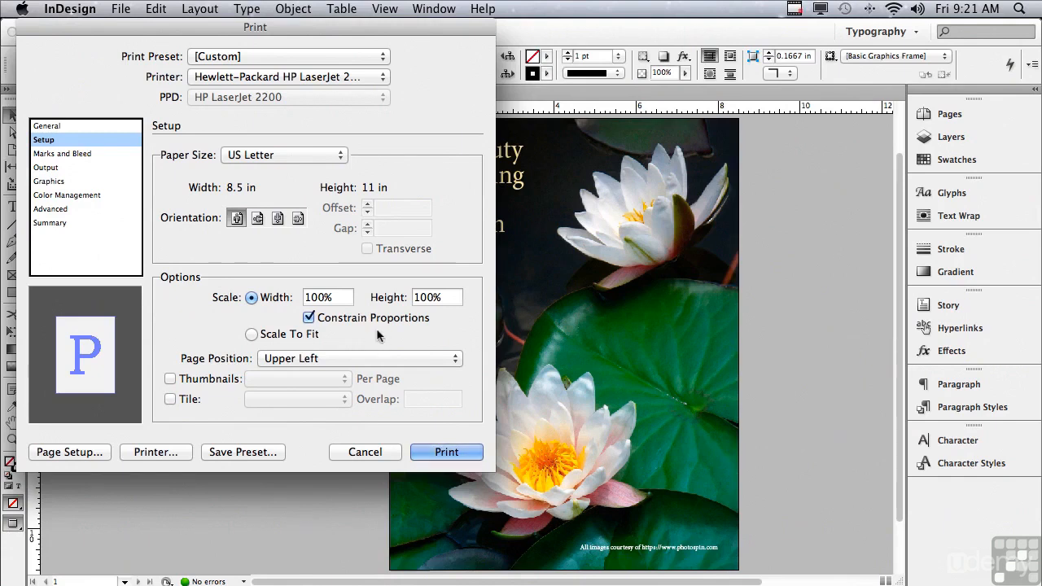
Try Scale To Fit and 1x1 thumbnails per page, then restore width scaling and portrait orientation.
{"action": "left_click", "coordinate": [254, 335]}
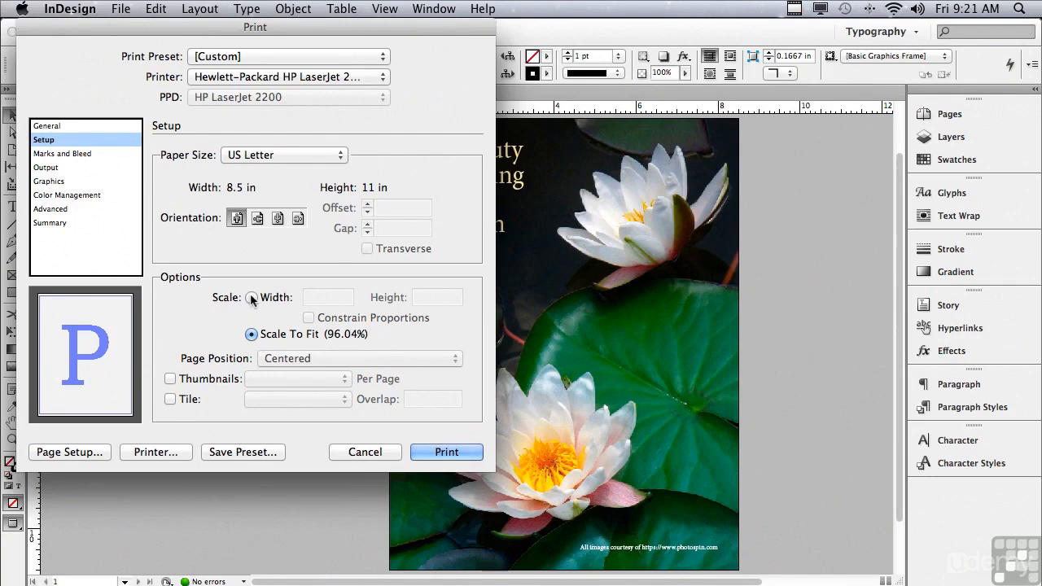
{"action": "left_click", "coordinate": [252, 298]}
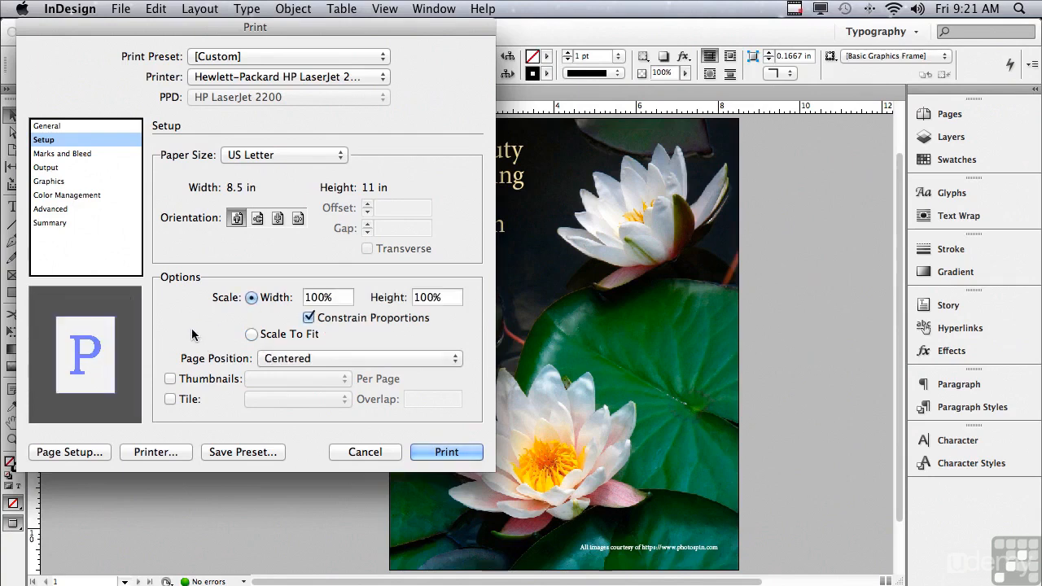
{"action": "left_click", "coordinate": [170, 379]}
{"action": "left_click", "coordinate": [267, 378]}
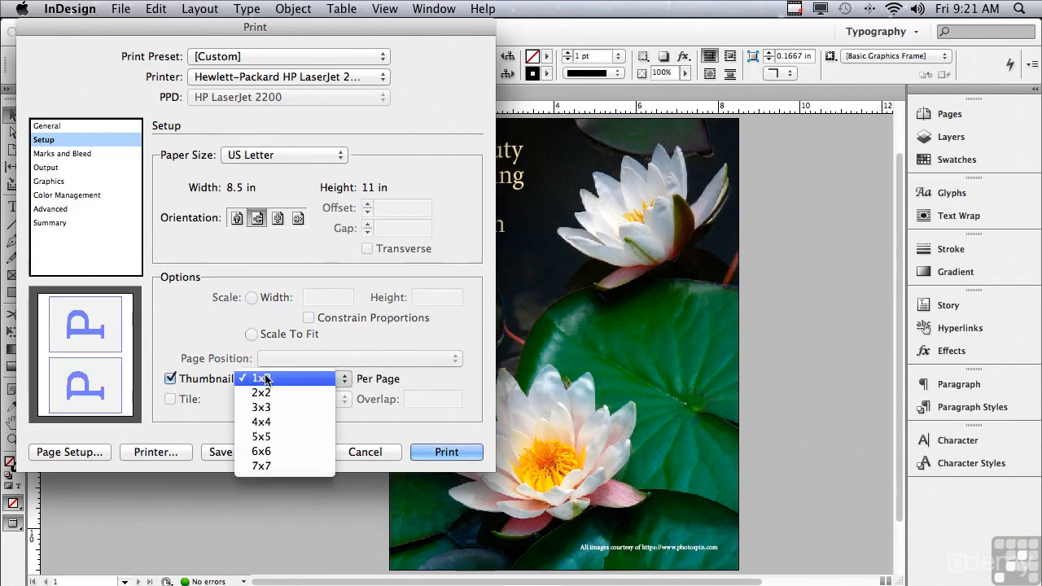
{"action": "left_click", "coordinate": [174, 379]}
{"action": "left_click", "coordinate": [170, 379]}
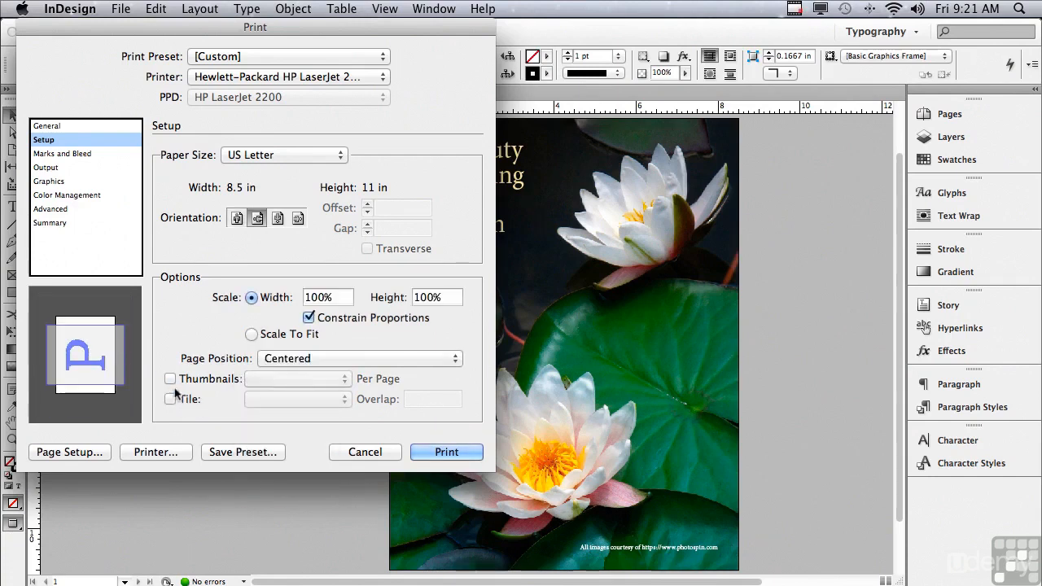
{"action": "left_click", "coordinate": [236, 218]}
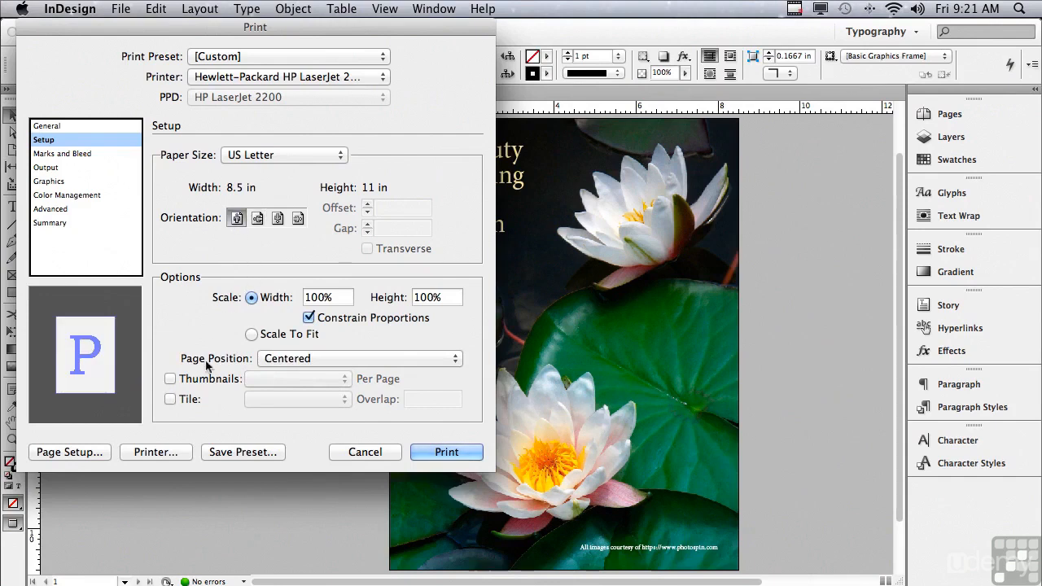
Try automatic page tiling and examine its overlap value, then turn tiling off again.
{"action": "left_click", "coordinate": [170, 399]}
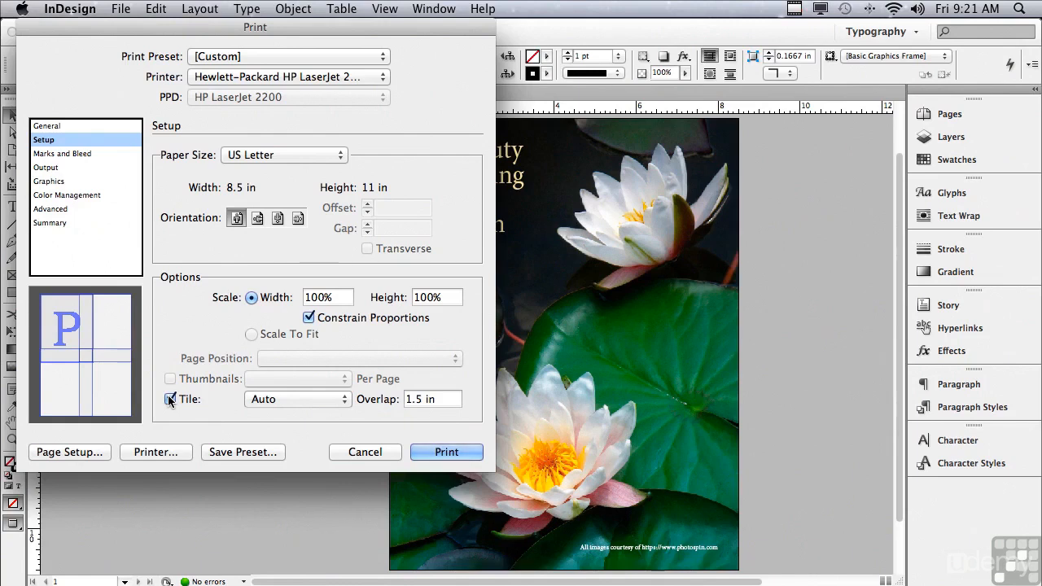
{"action": "left_click_drag", "start_coordinate": [444, 400], "coordinate": [404, 402]}
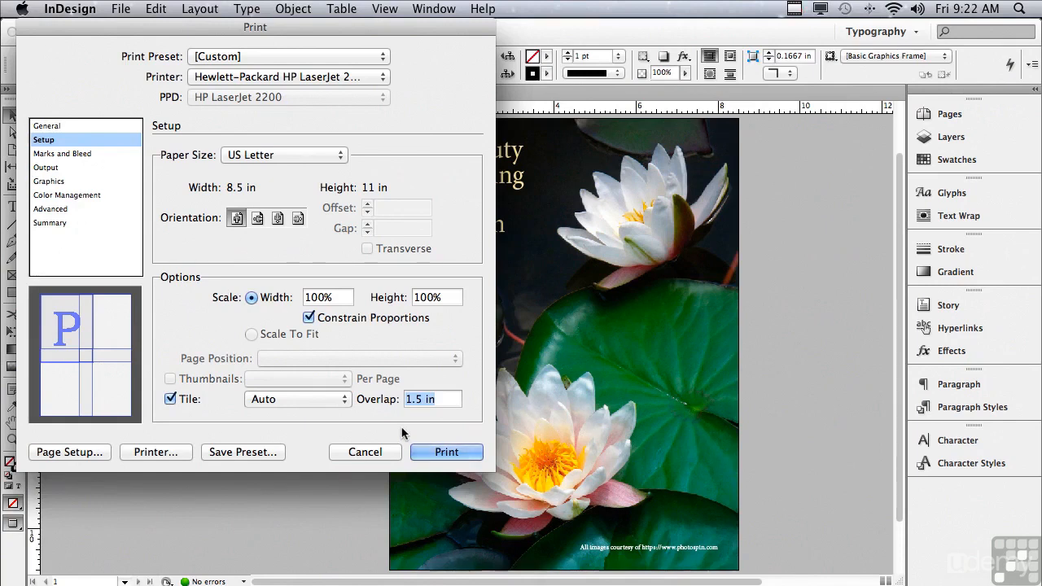
{"action": "left_click", "coordinate": [172, 398]}
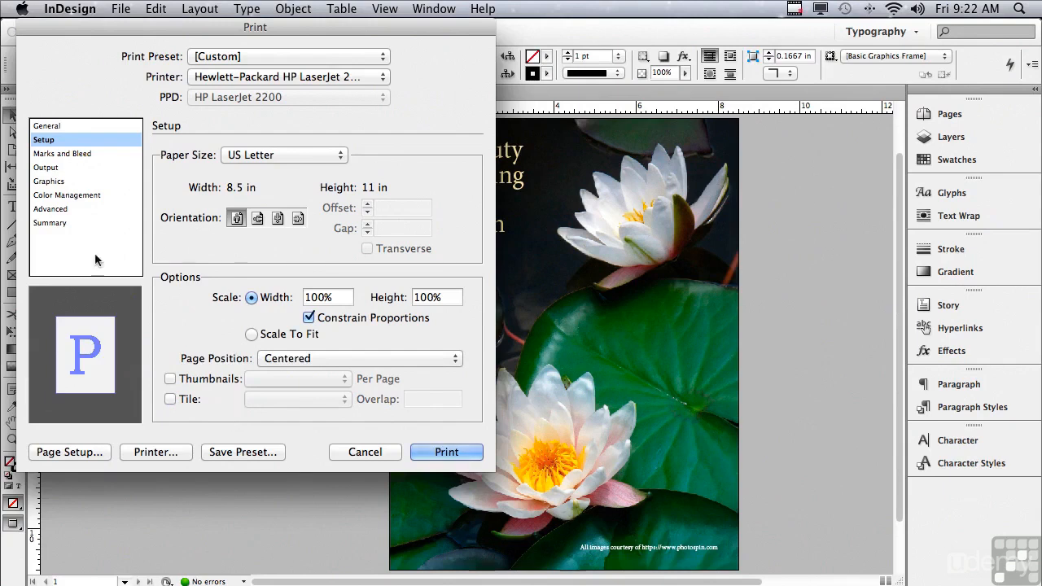
Try all printer's marks, crop marks alone and the slug area for the printout, then clear these options again.
{"action": "left_click", "coordinate": [94, 154]}
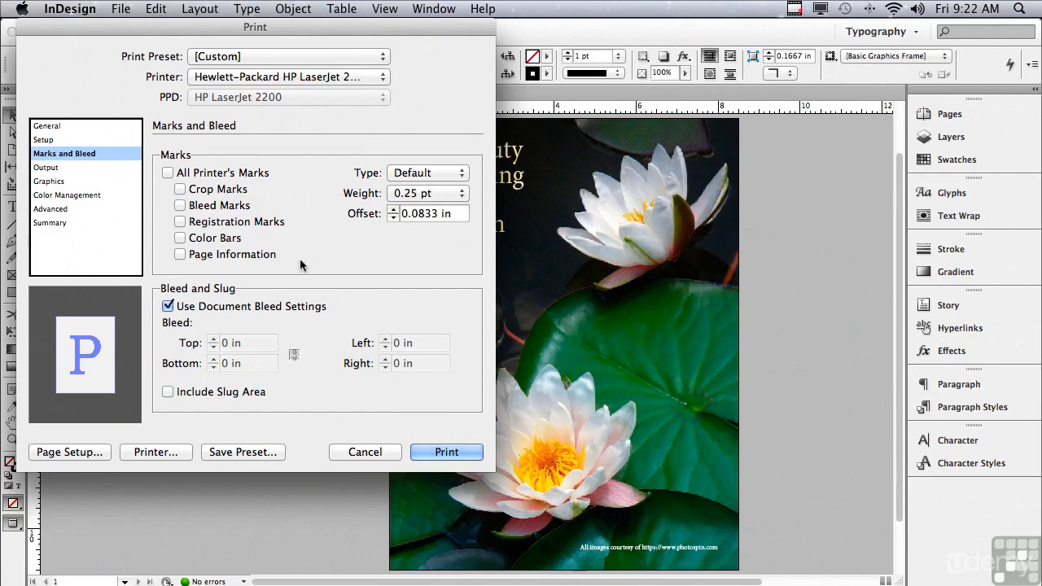
{"action": "left_click", "coordinate": [167, 173]}
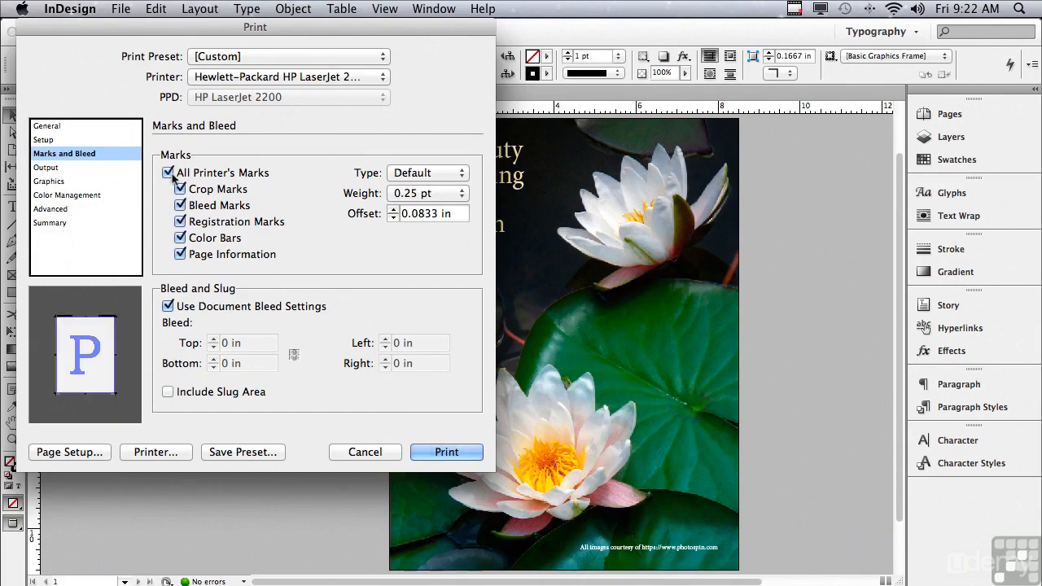
{"action": "left_click", "coordinate": [167, 174]}
{"action": "left_click", "coordinate": [180, 188]}
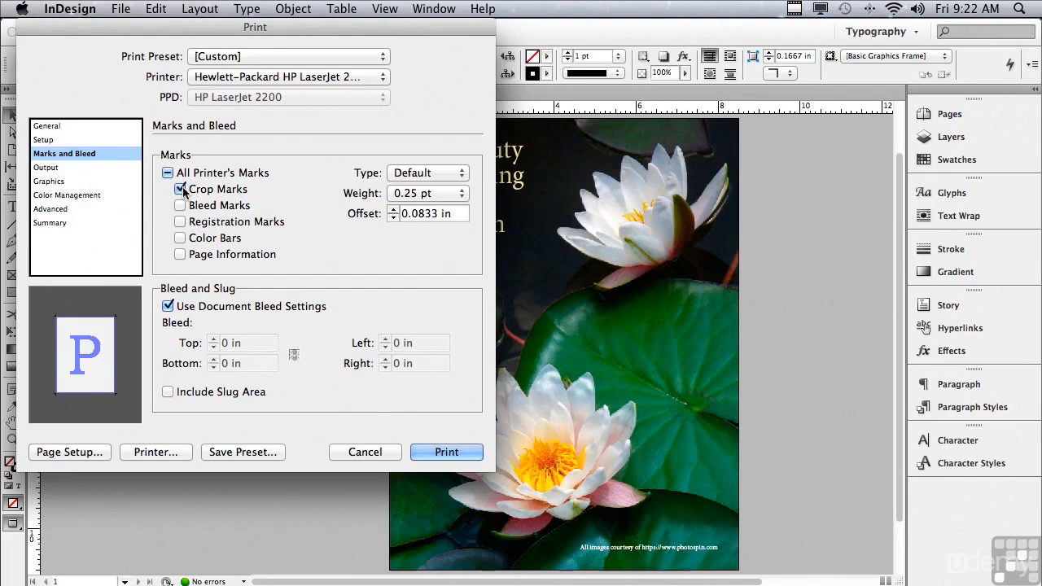
{"action": "left_click", "coordinate": [182, 189]}
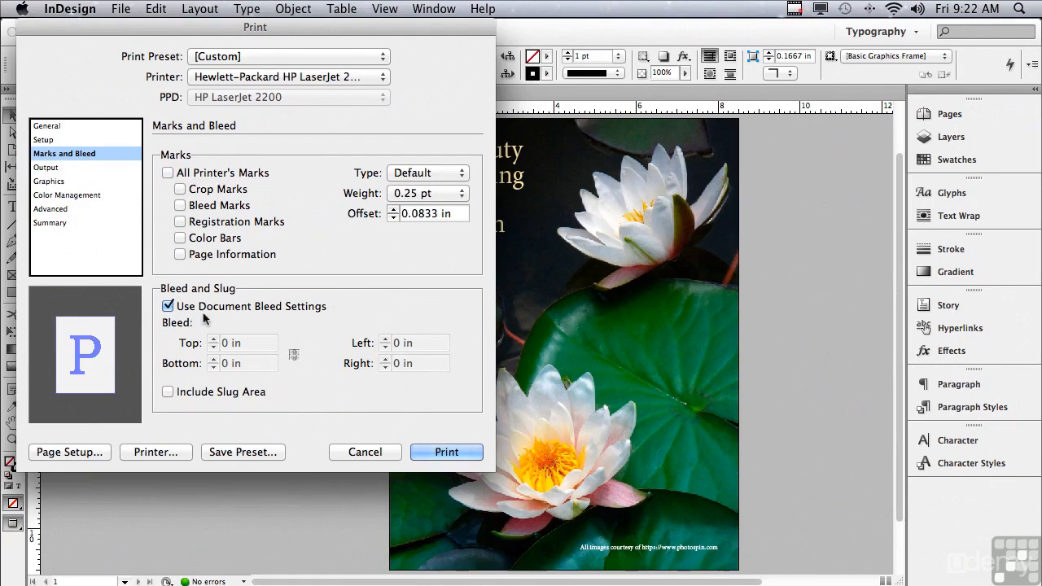
{"action": "left_click", "coordinate": [168, 392]}
{"action": "left_click", "coordinate": [168, 392]}
Set the print output color to Separations, and try the Negative option before turning it back off.
{"action": "left_click", "coordinate": [55, 169]}
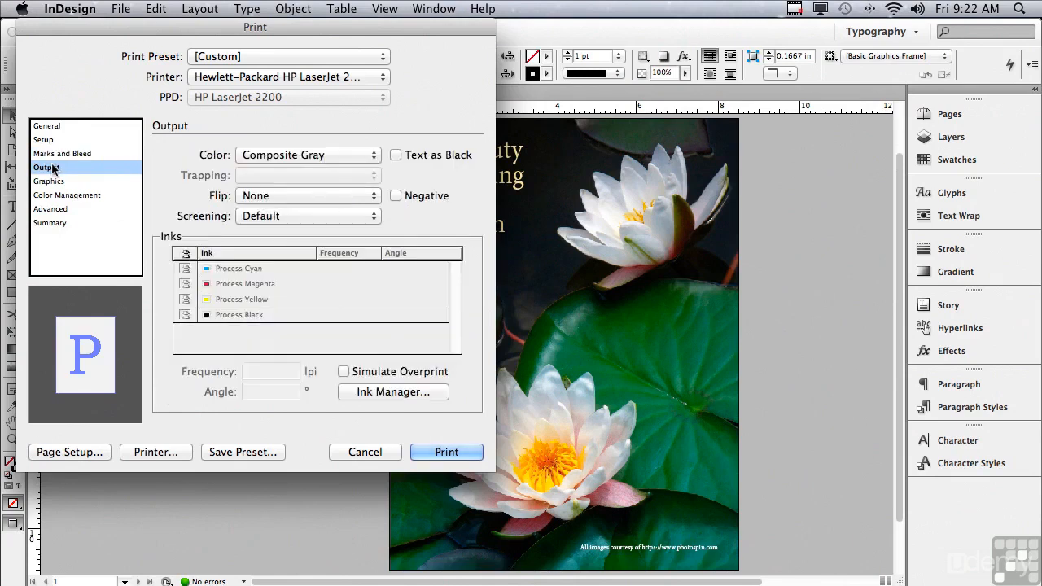
{"action": "left_click", "coordinate": [245, 156]}
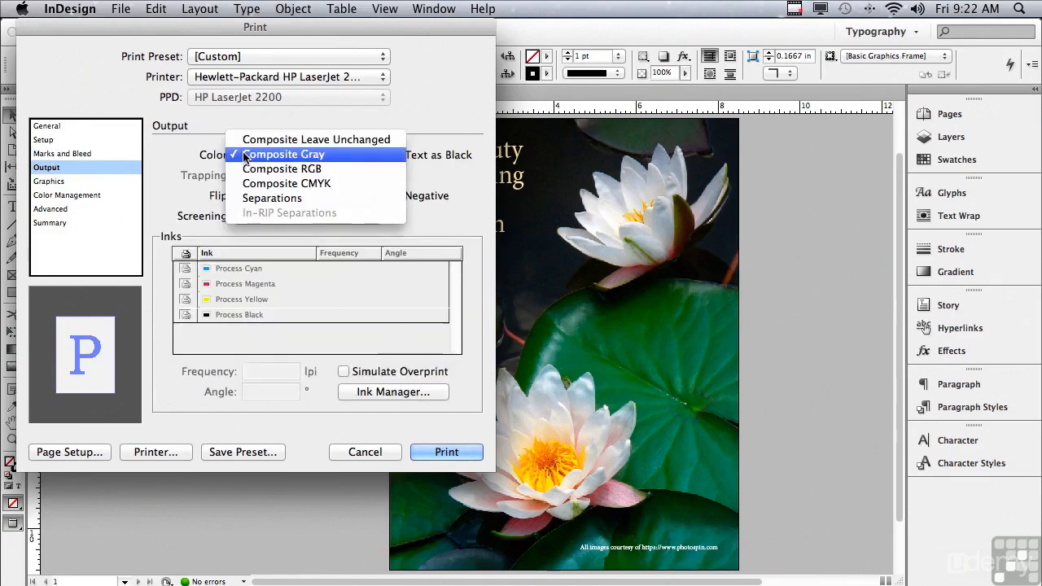
{"action": "left_click", "coordinate": [244, 199]}
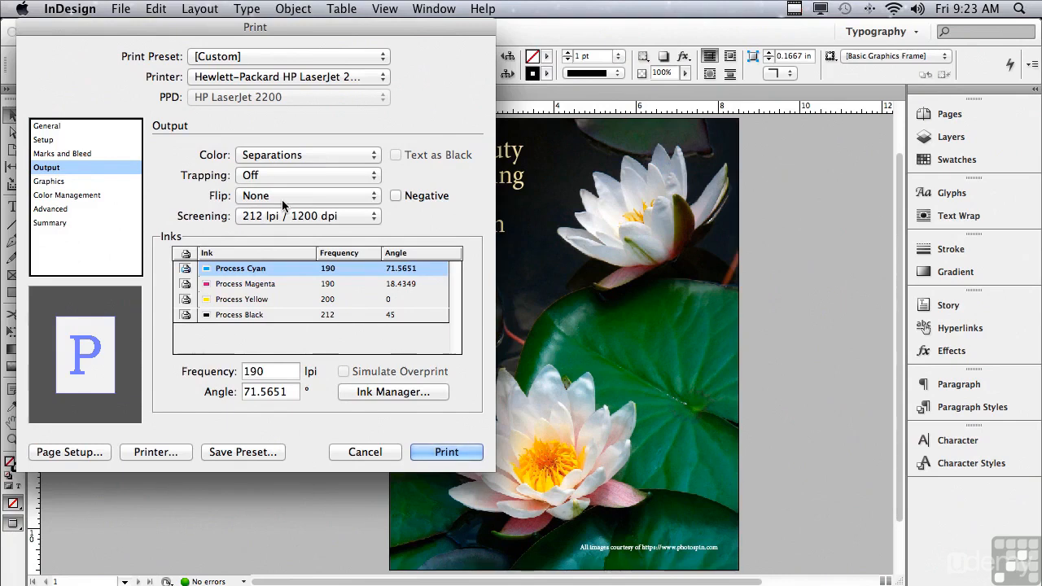
{"action": "left_click", "coordinate": [396, 195]}
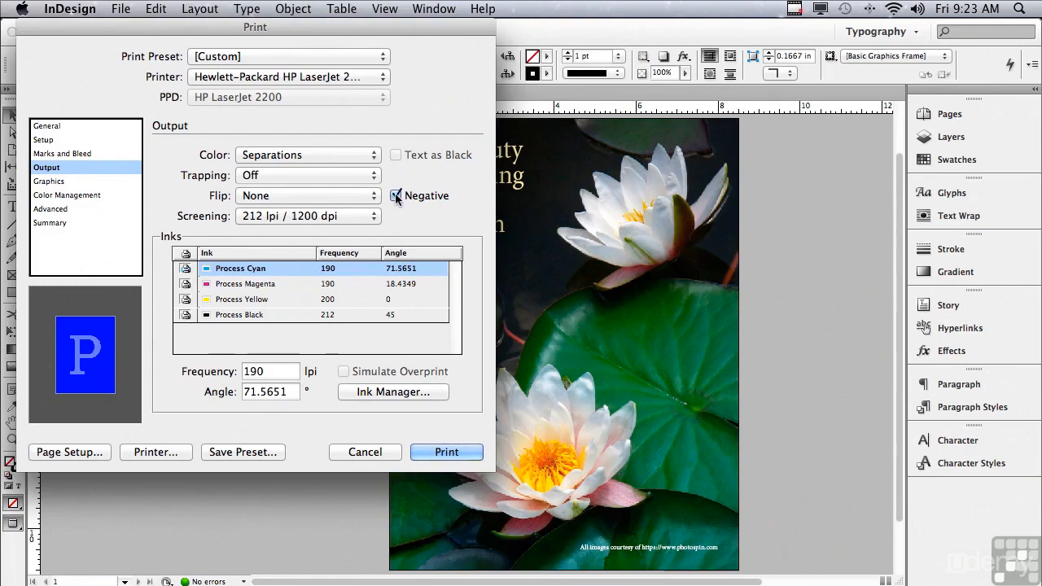
{"action": "left_click", "coordinate": [396, 196]}
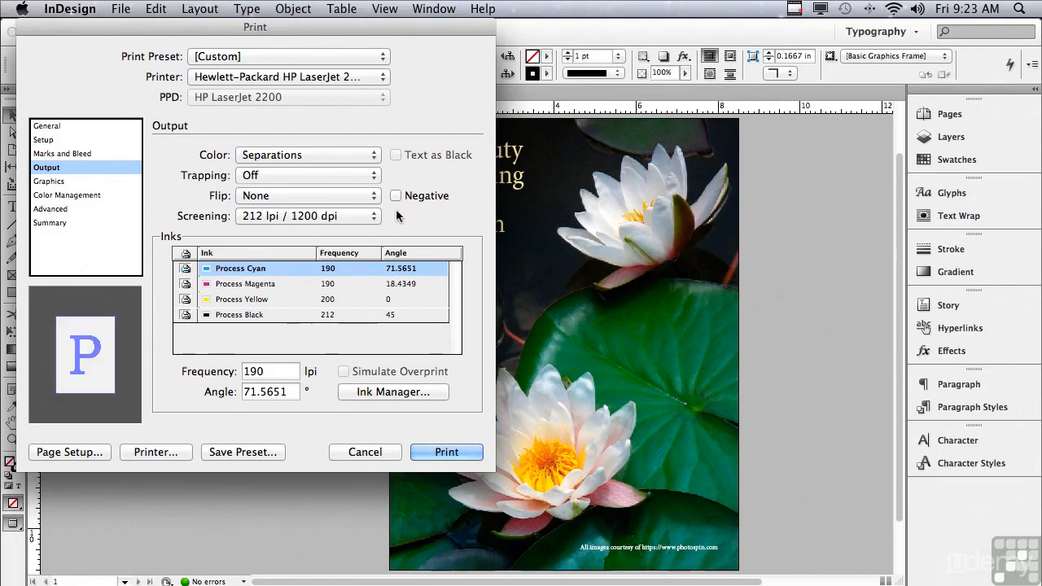
Set the print output color to Composite Leave Unchanged, and try the Text as Black option before turning it back off.
{"action": "left_click", "coordinate": [280, 155]}
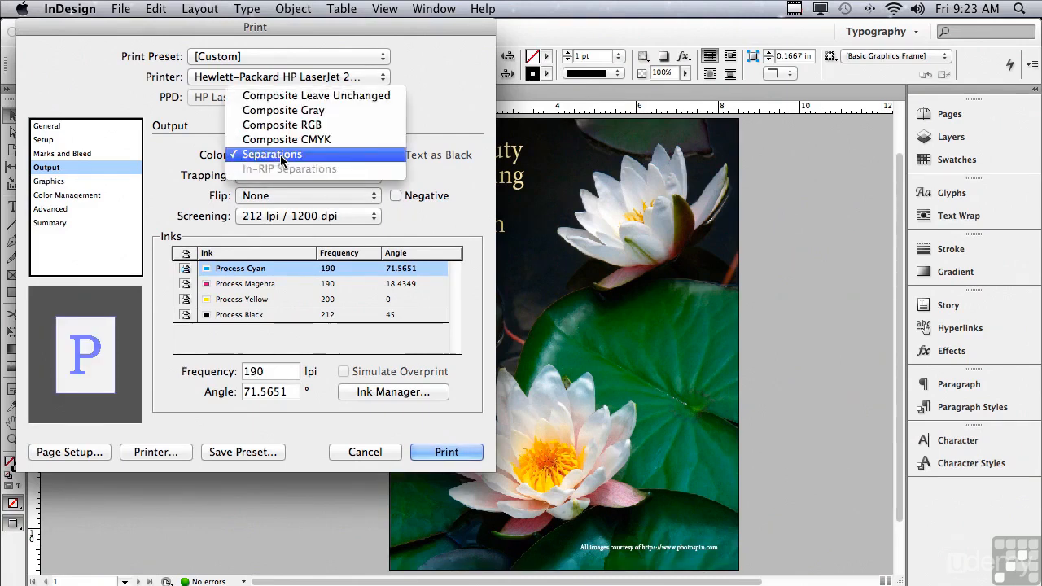
{"action": "left_click", "coordinate": [274, 96]}
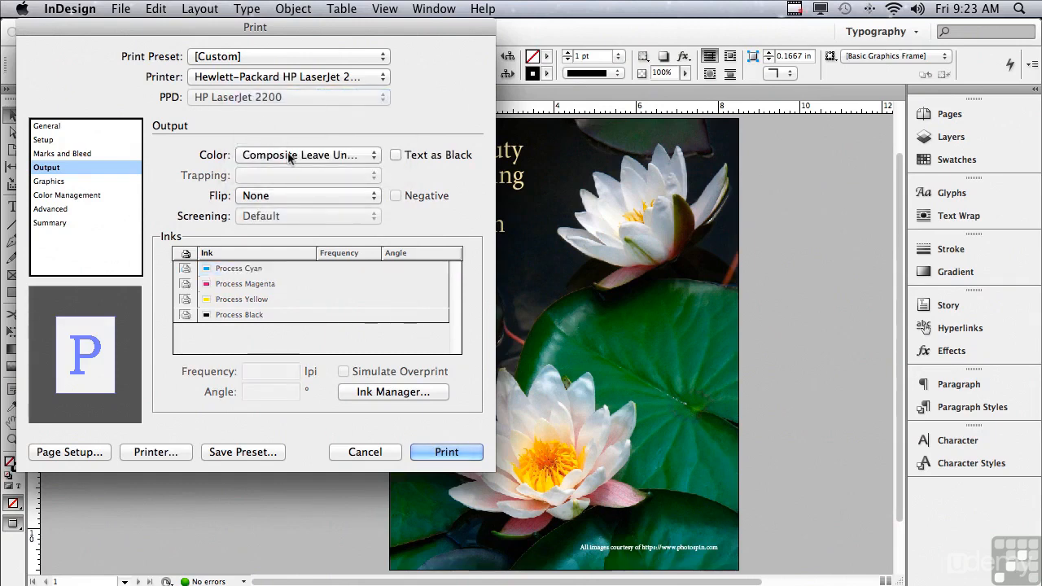
{"action": "left_click", "coordinate": [396, 155]}
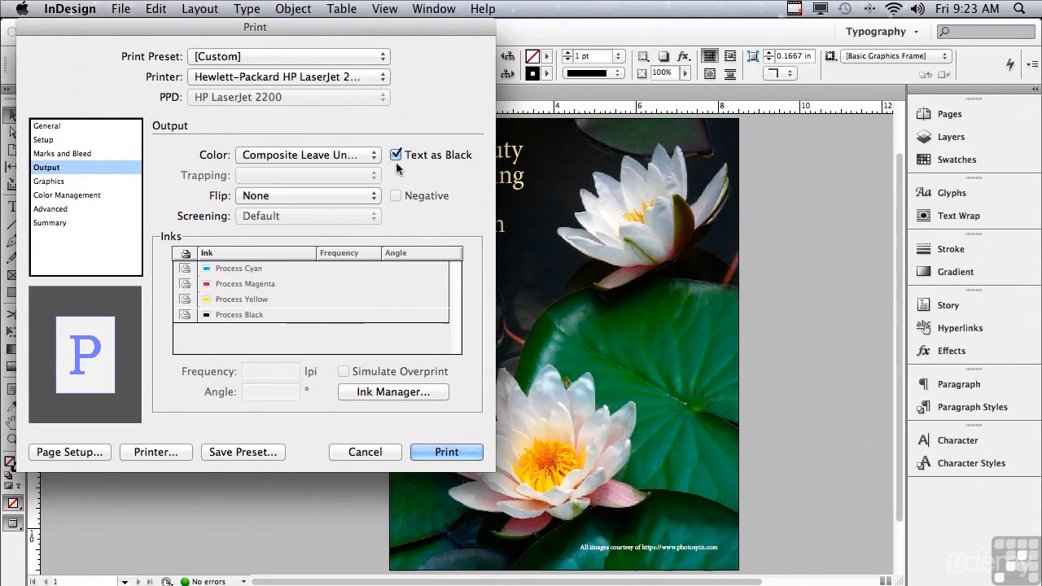
{"action": "left_click", "coordinate": [396, 155]}
Examine the Graphics choices for sending image data and downloading fonts, keeping Optimized Subsampling and Complete.
{"action": "left_click", "coordinate": [51, 182]}
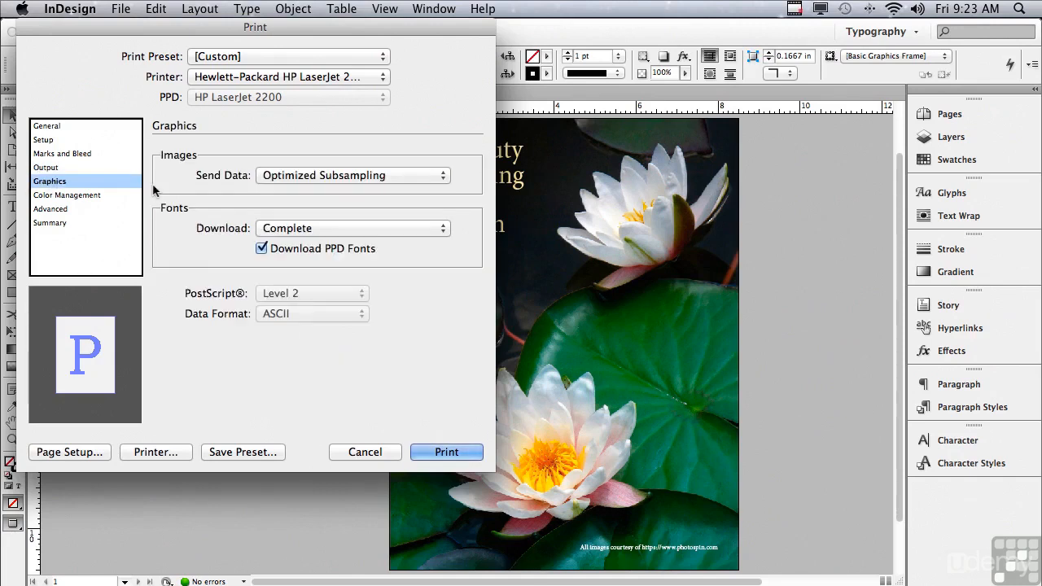
{"action": "left_click", "coordinate": [293, 178]}
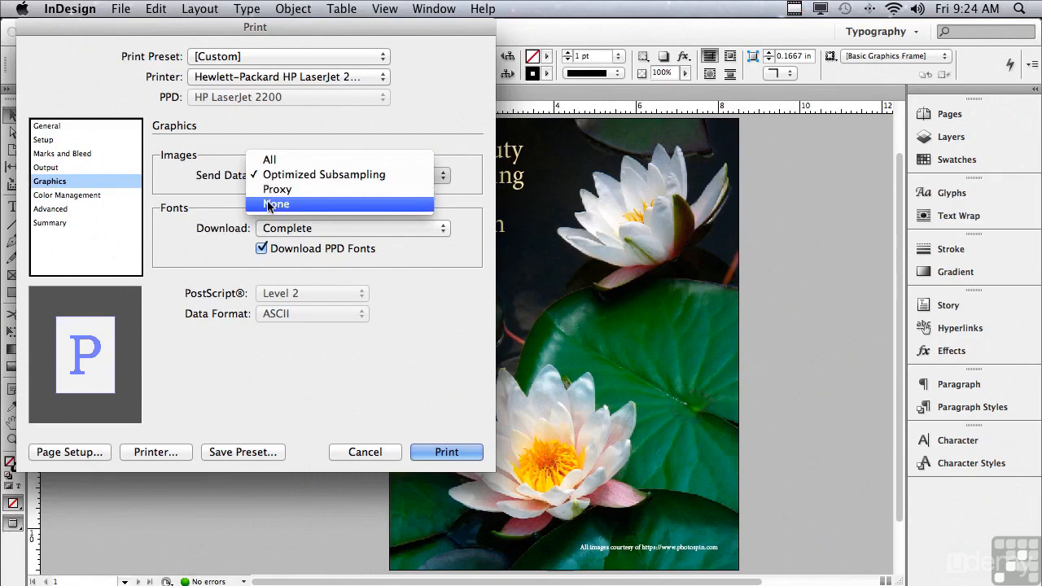
{"action": "left_click", "coordinate": [213, 188]}
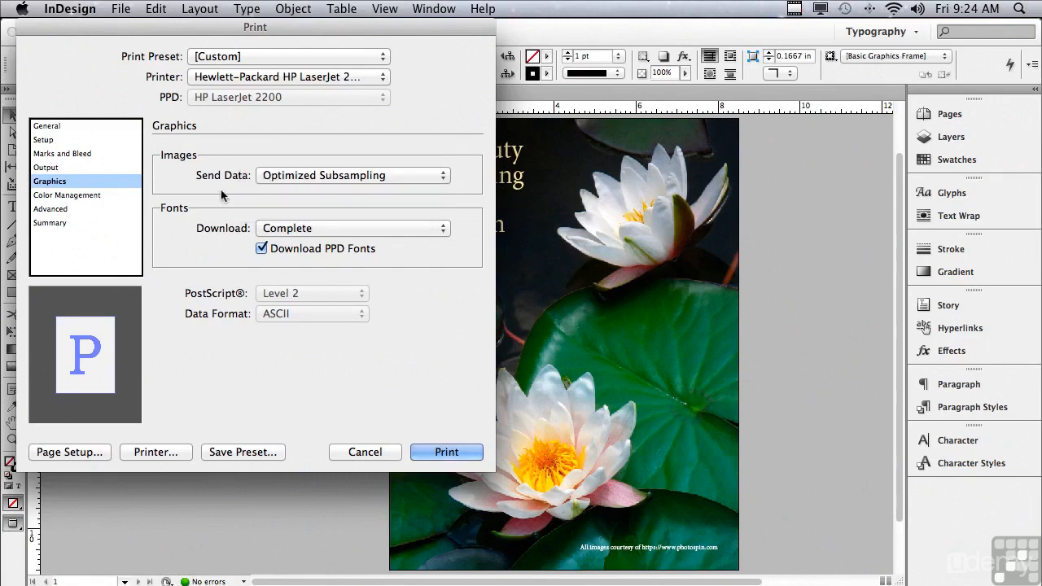
{"action": "left_click", "coordinate": [298, 229]}
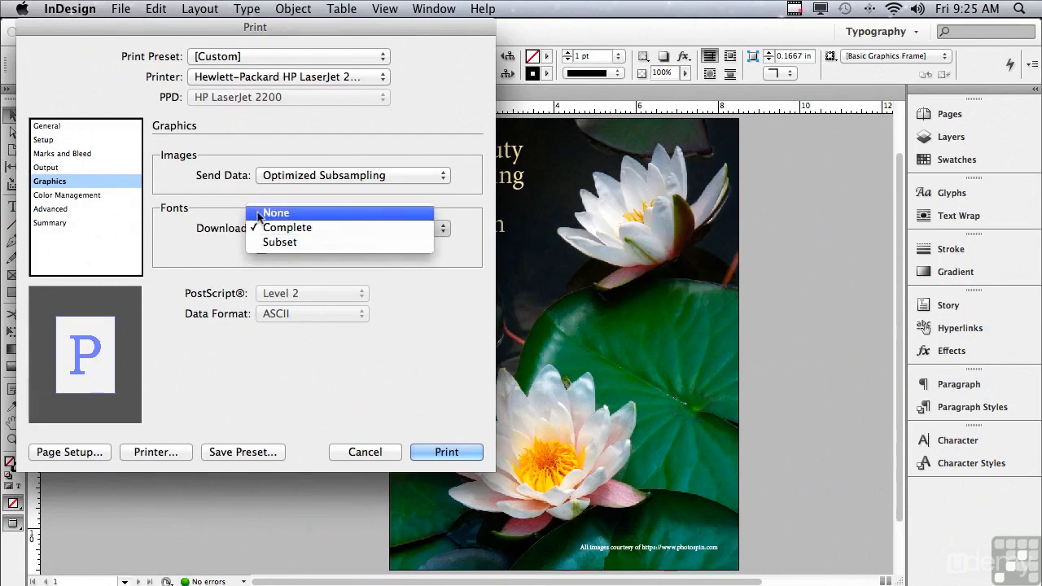
{"action": "left_click", "coordinate": [234, 218]}
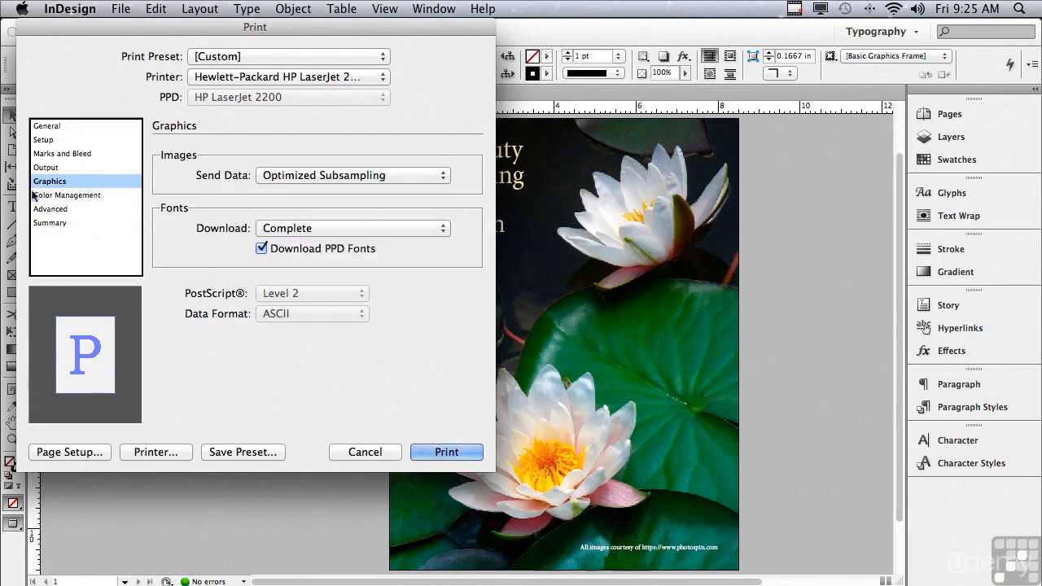
Examine the color handling choices in the Color Management print settings, keeping No Color Management.
{"action": "left_click", "coordinate": [62, 195]}
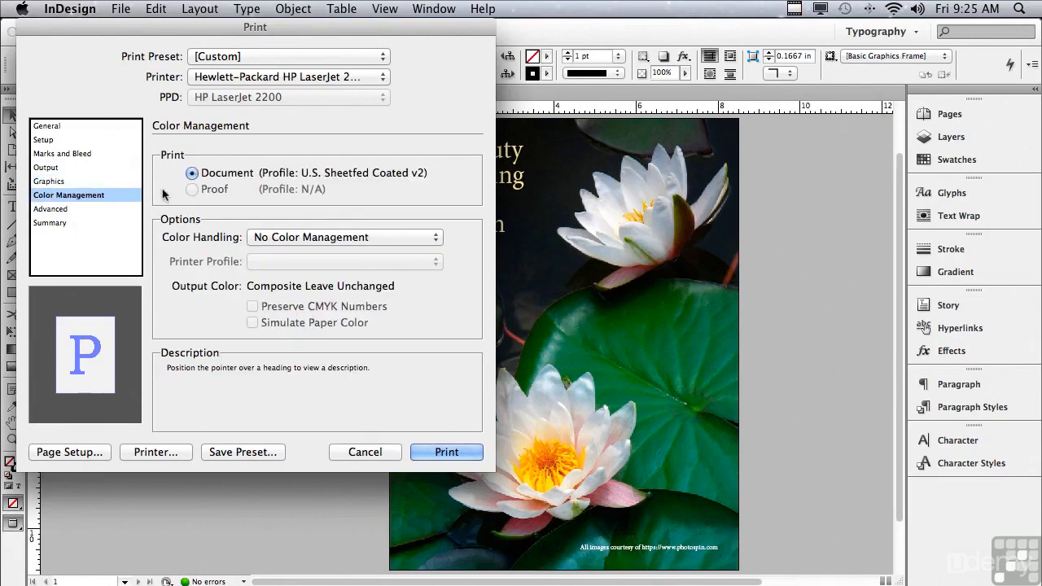
{"action": "left_click", "coordinate": [252, 240]}
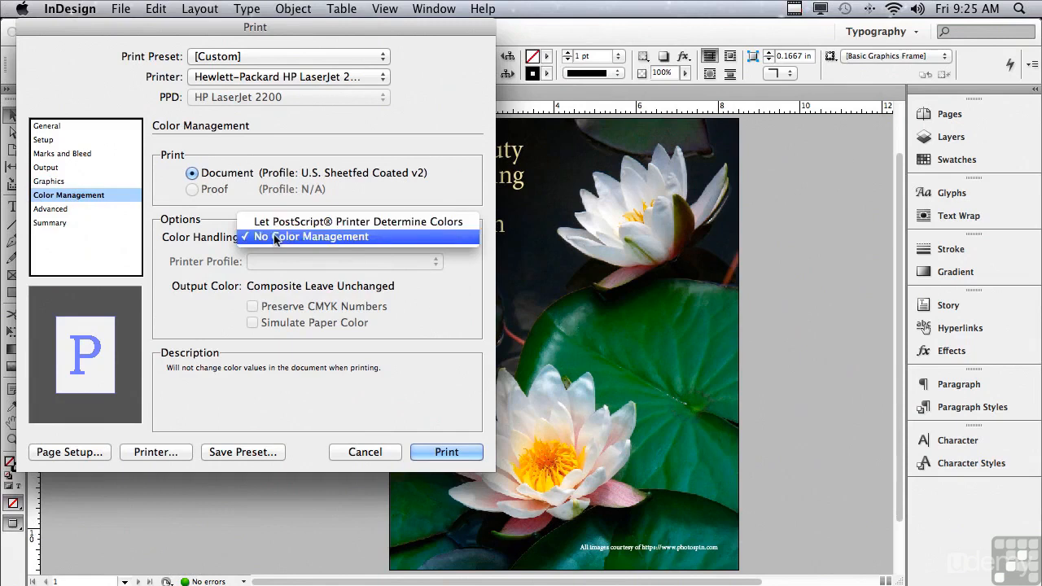
{"action": "left_click", "coordinate": [274, 238]}
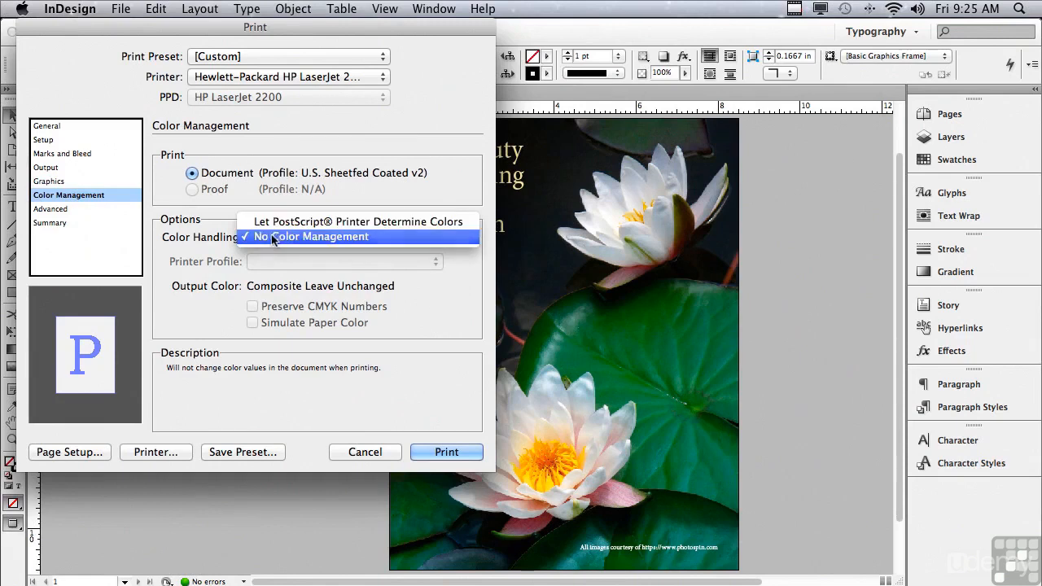
Examine the transparency flattener presets in the Advanced print settings, keeping Medium Resolution.
{"action": "left_click", "coordinate": [63, 210]}
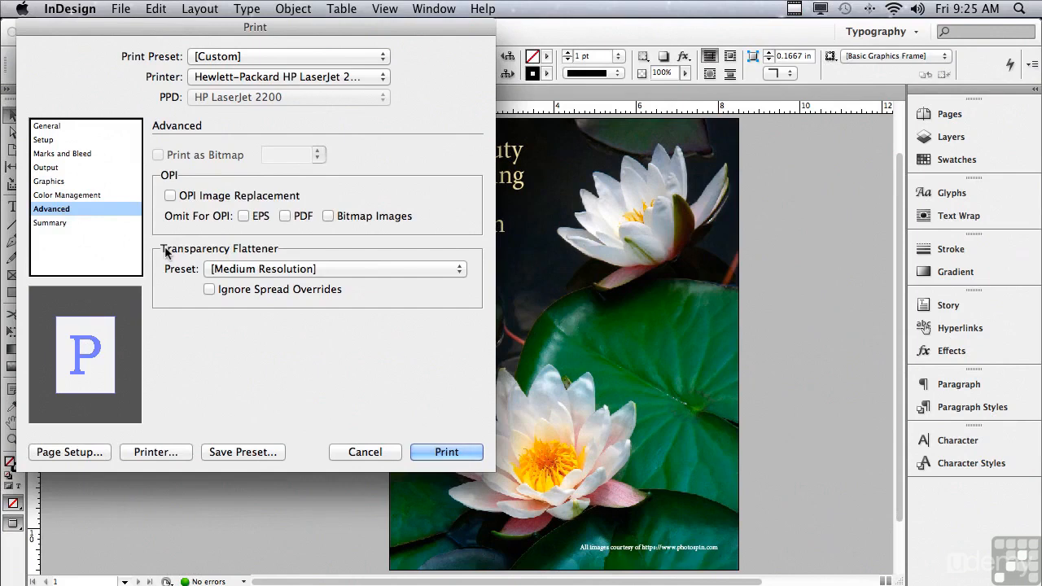
{"action": "left_click", "coordinate": [226, 275]}
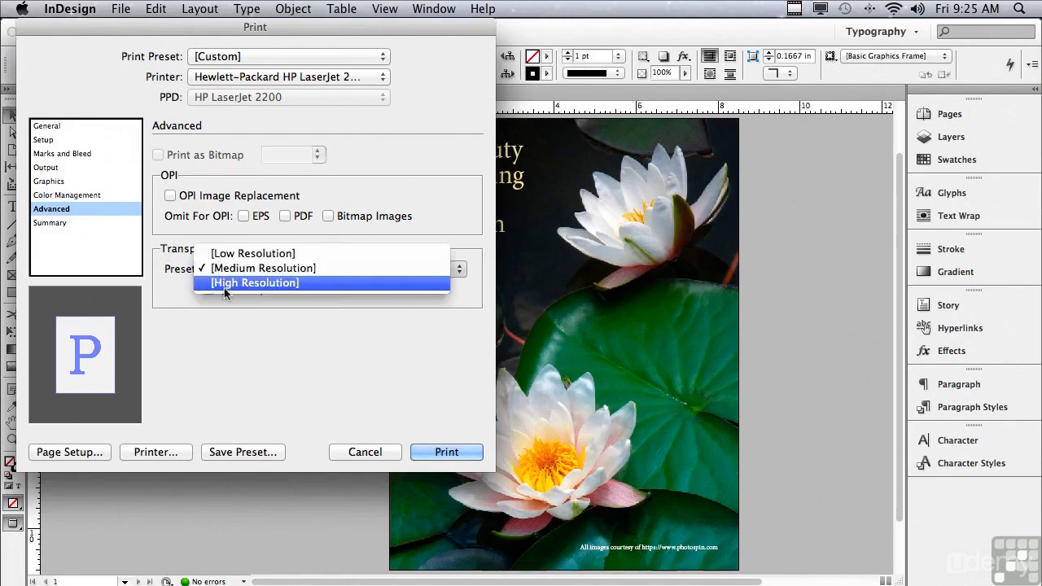
{"action": "left_click", "coordinate": [173, 274]}
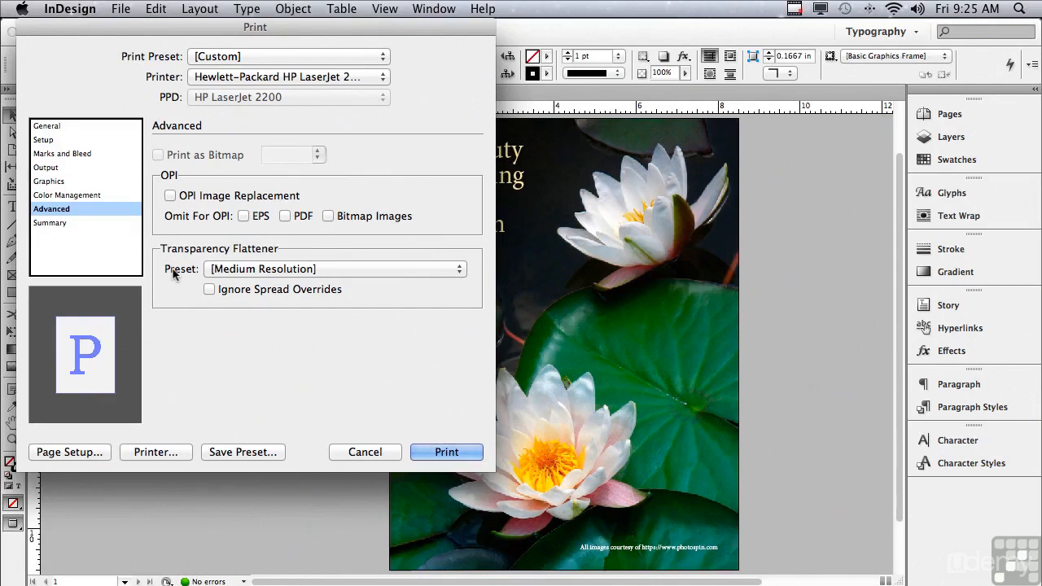
Review the print settings summary, and examine the options for saving and choosing a print preset without saving or changing one.
{"action": "left_click", "coordinate": [62, 223]}
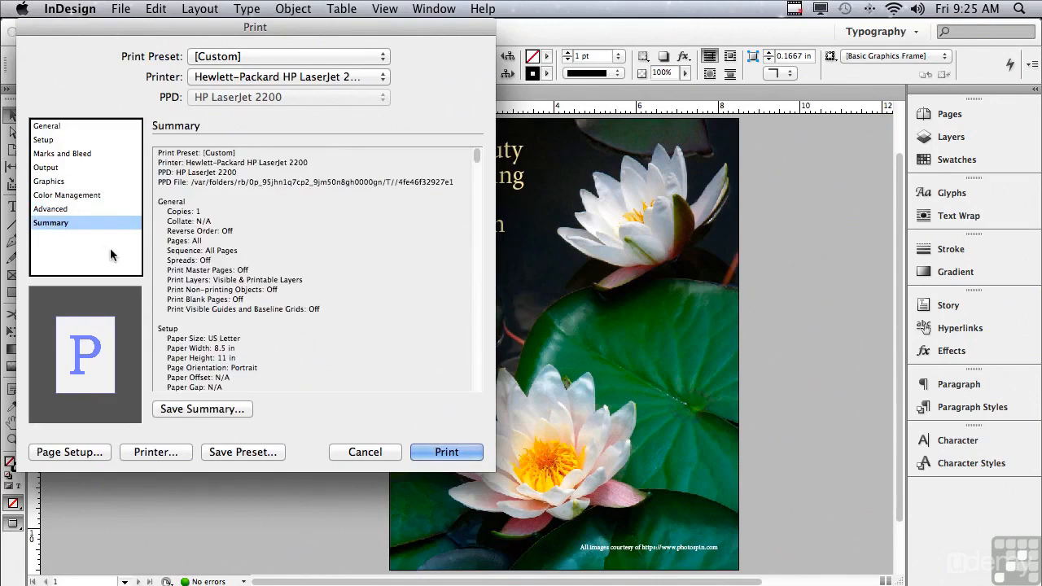
{"action": "left_click", "coordinate": [222, 451]}
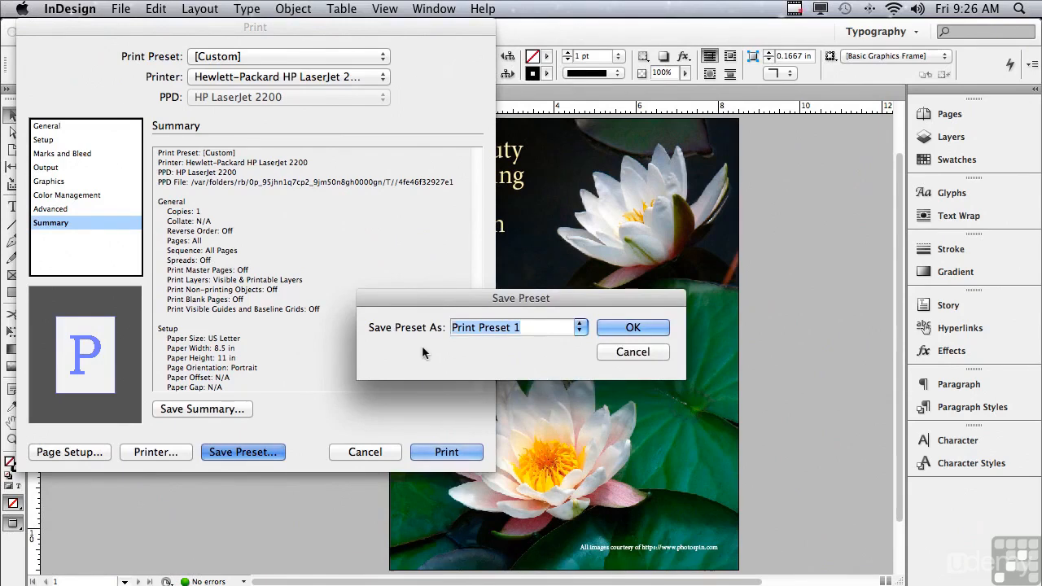
{"action": "left_click", "coordinate": [643, 352]}
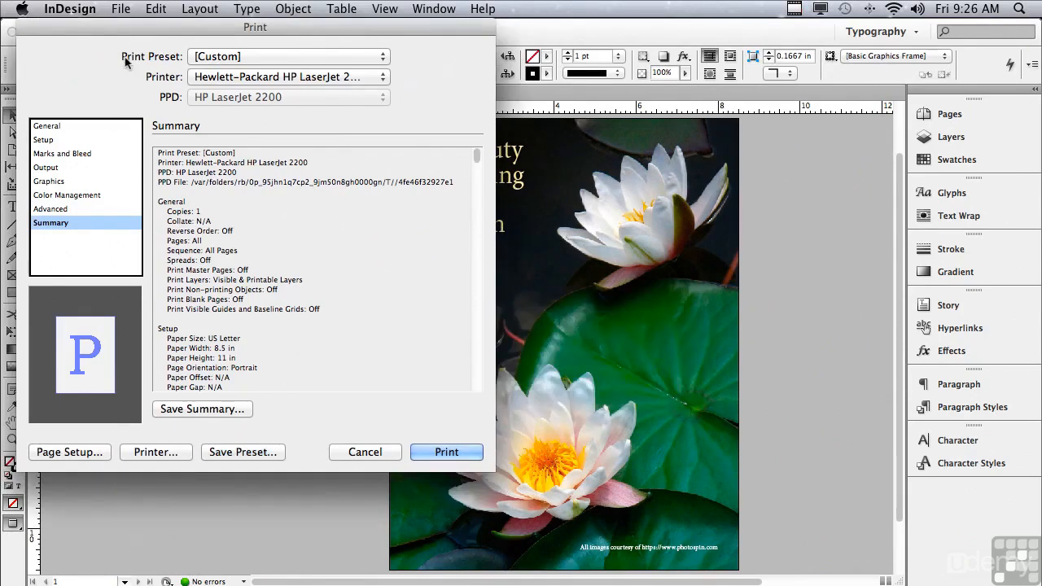
{"action": "left_click", "coordinate": [207, 57]}
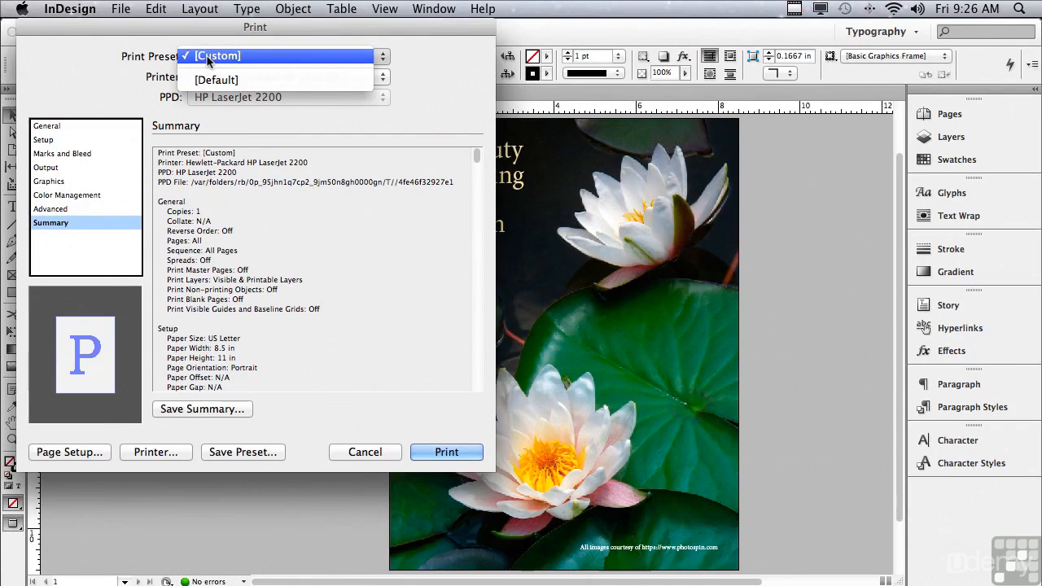
{"action": "left_click", "coordinate": [118, 58]}
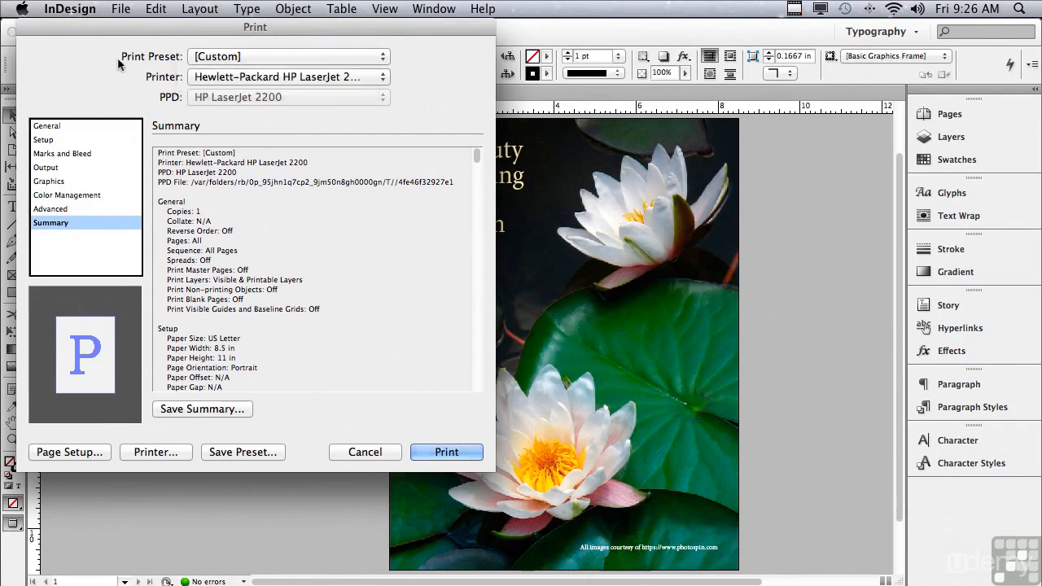